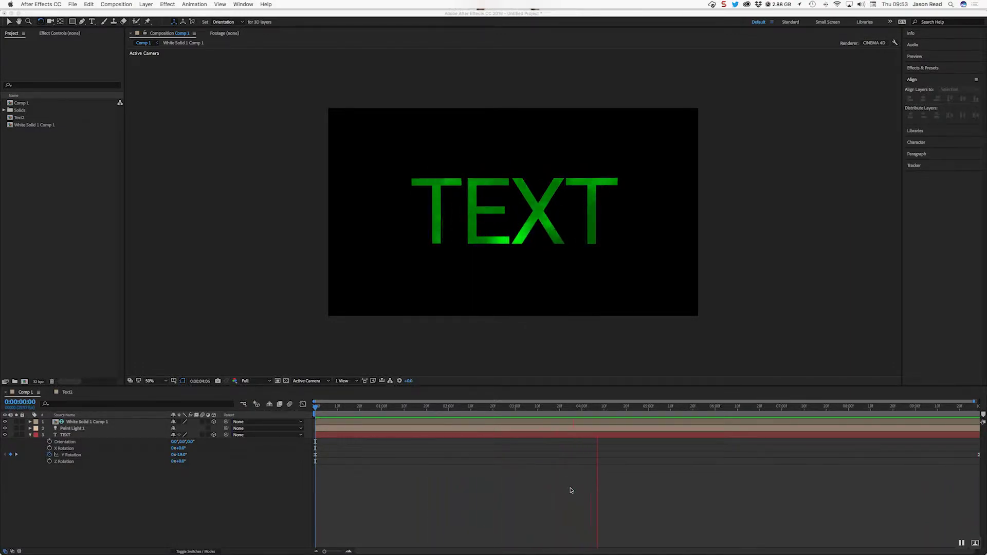
Stop the Comp 1 preview at 0:00:04:27 and switch to the Text2 composition.
{"action": "key", "text": "space"}
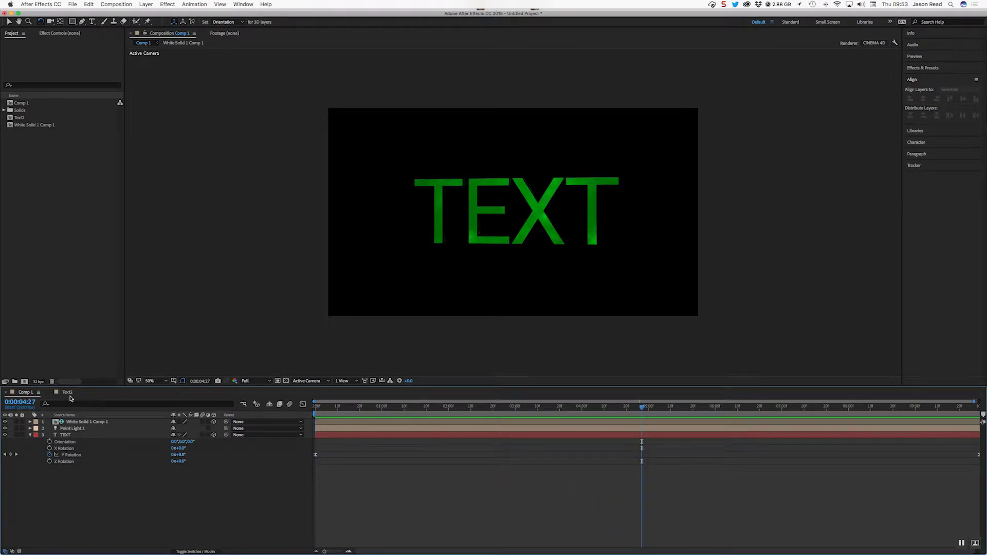
{"action": "left_click", "coordinate": [66, 392]}
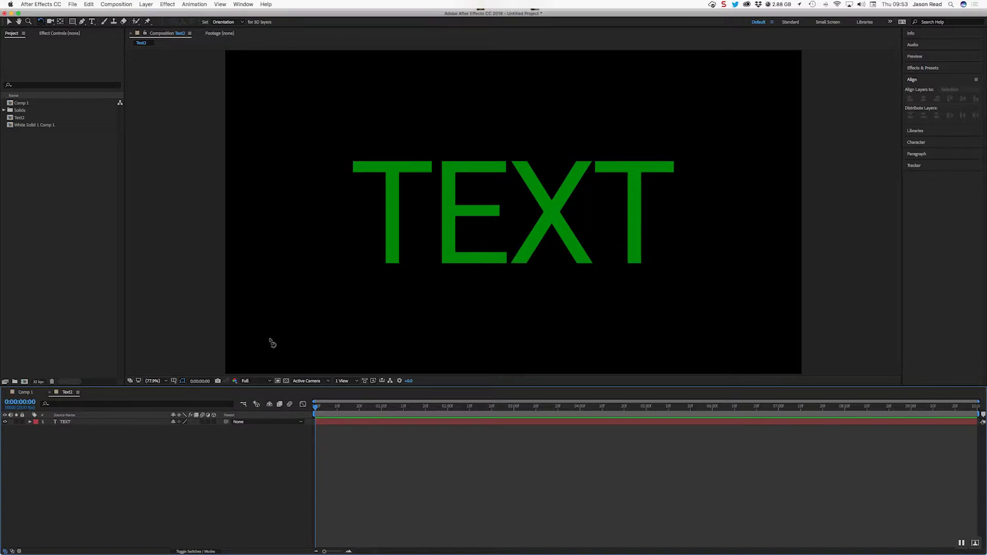
Turn the TEXT layer in Text2 into a 3D layer, with its properties expanded and the view fitted.
{"action": "left_click", "coordinate": [159, 423]}
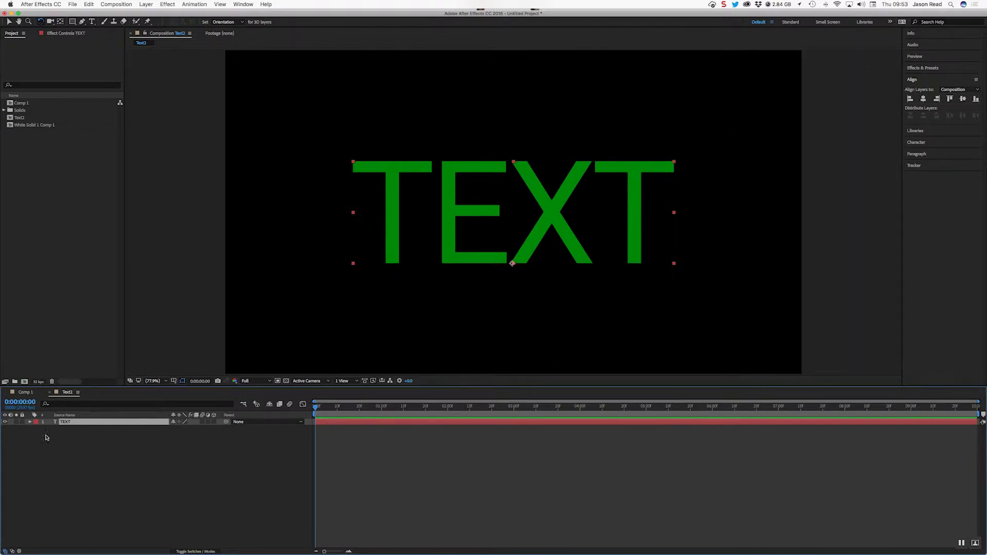
{"action": "left_click", "coordinate": [30, 422]}
{"action": "left_click", "coordinate": [37, 429]}
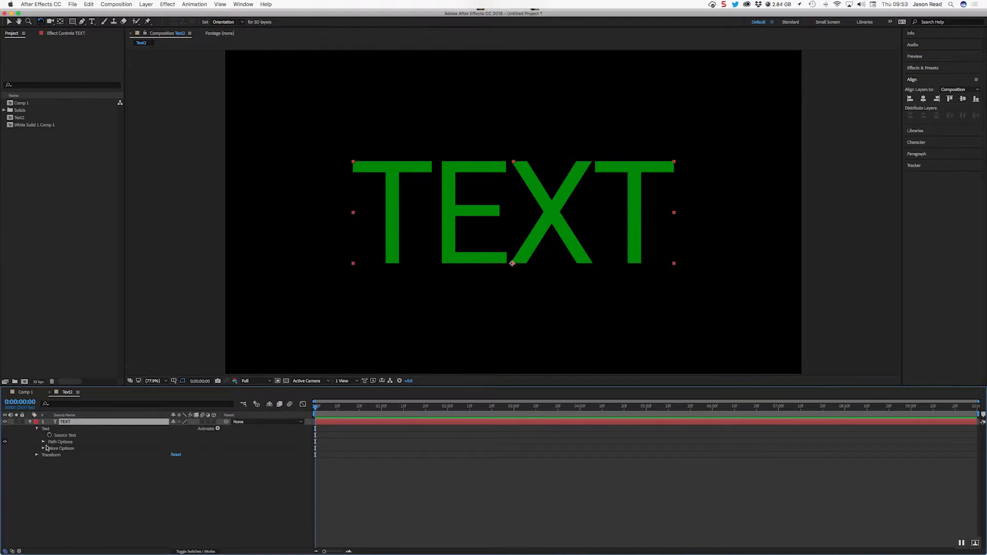
{"action": "key", "text": "period"}
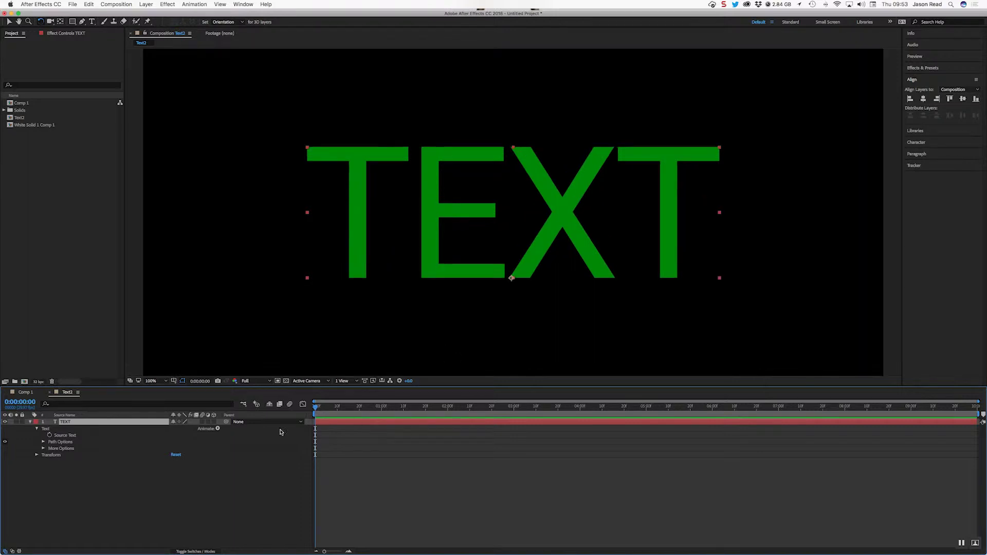
{"action": "left_click", "coordinate": [214, 422]}
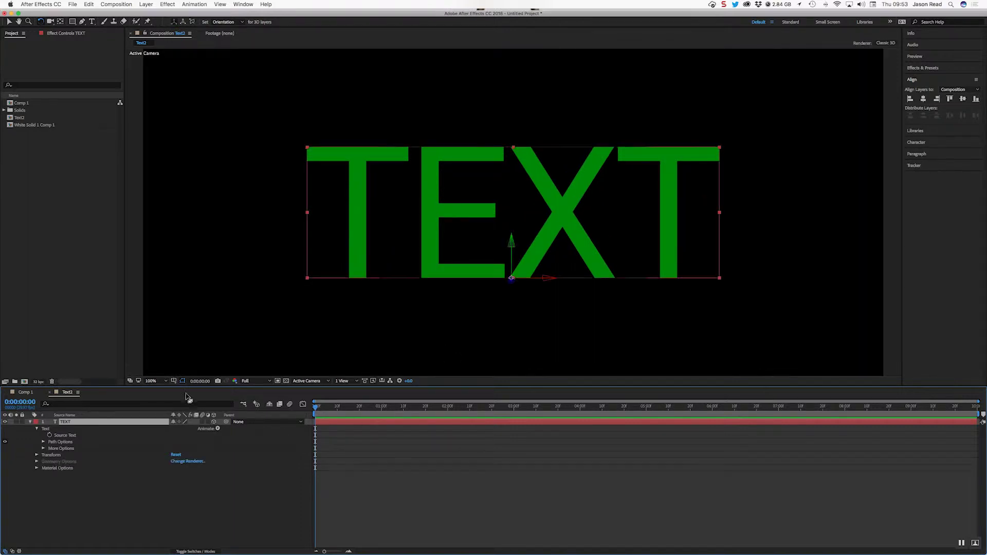
{"action": "left_click", "coordinate": [155, 381]}
{"action": "left_click", "coordinate": [235, 432]}
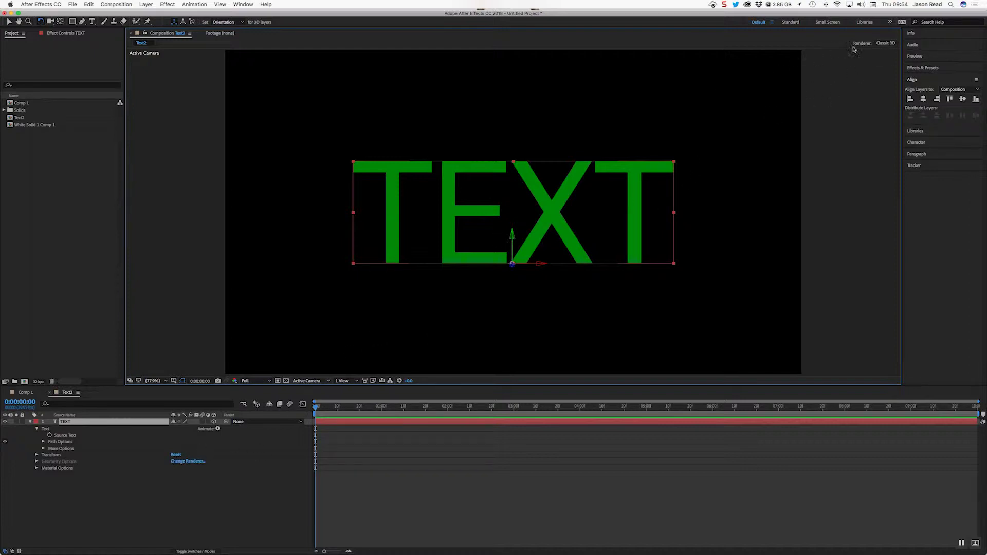
Switch Text2 to the CINEMA 4D renderer at Typical quality, then angle the TEXT in 3D.
{"action": "left_click", "coordinate": [885, 45]}
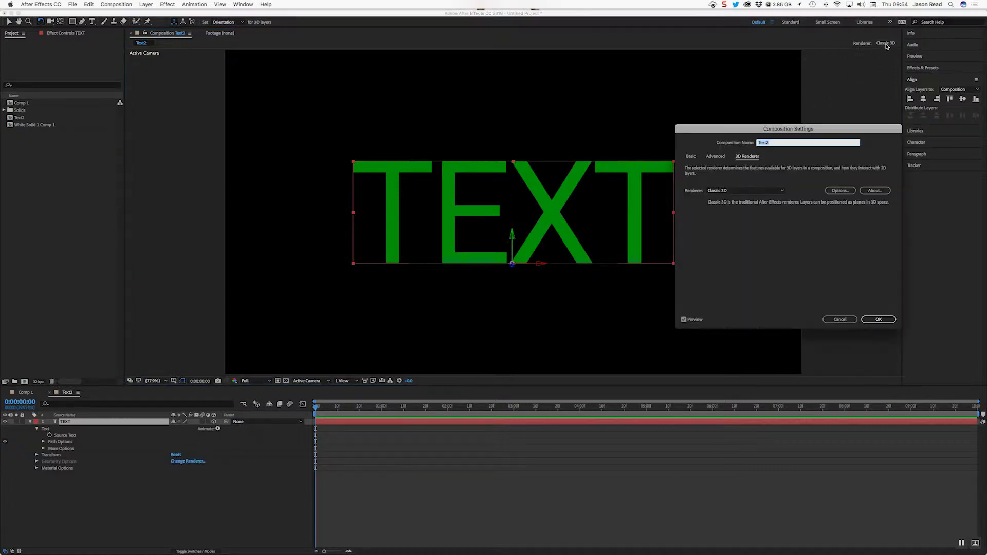
{"action": "left_click", "coordinate": [761, 191]}
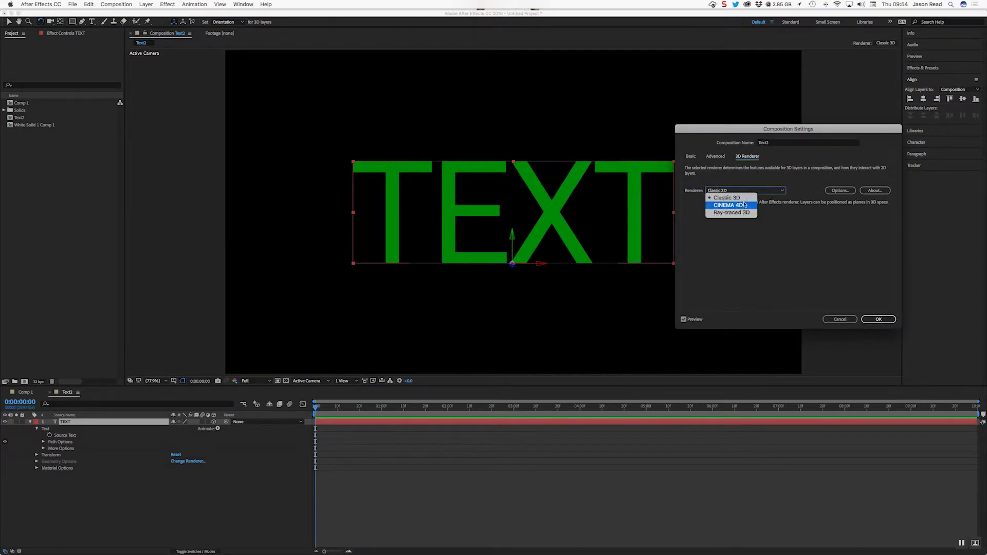
{"action": "key", "text": "Return"}
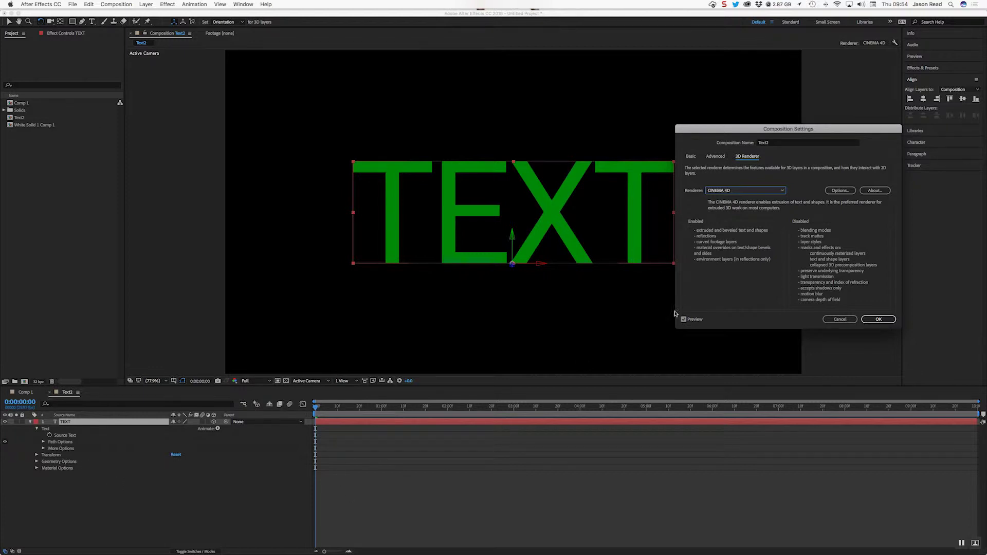
{"action": "left_click", "coordinate": [840, 191]}
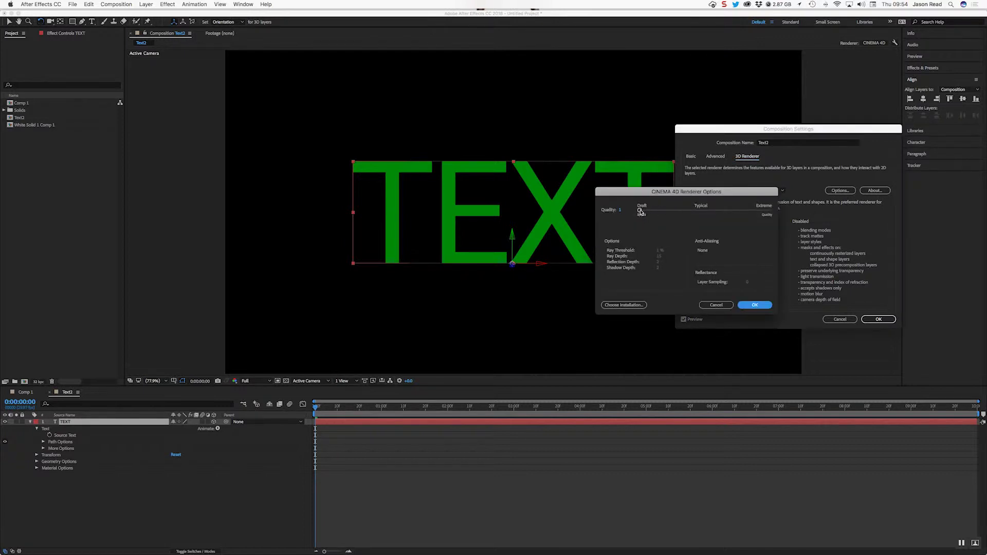
{"action": "left_click_drag", "start_coordinate": [640, 211], "coordinate": [617, 217]}
{"action": "left_click", "coordinate": [754, 305]}
{"action": "left_click", "coordinate": [760, 307]}
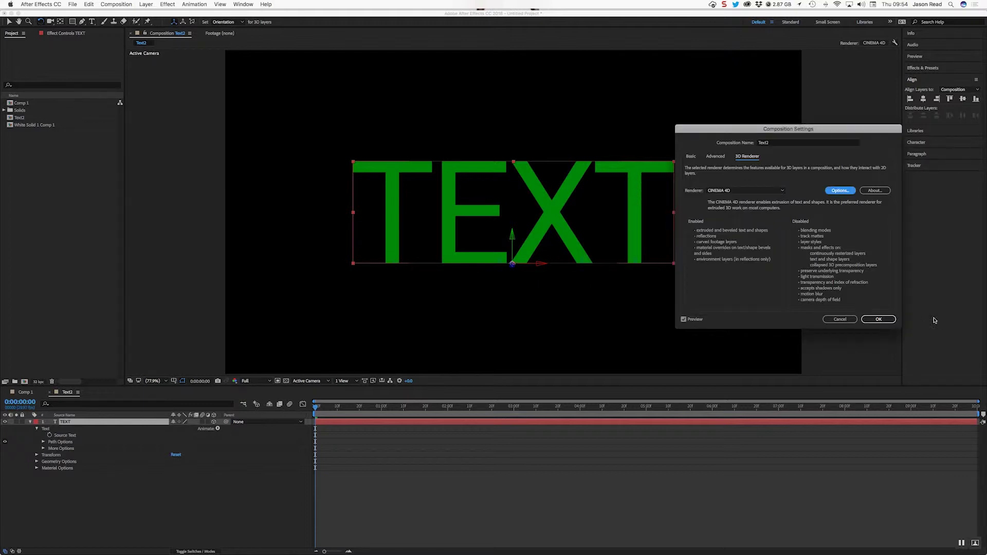
{"action": "left_click", "coordinate": [879, 320]}
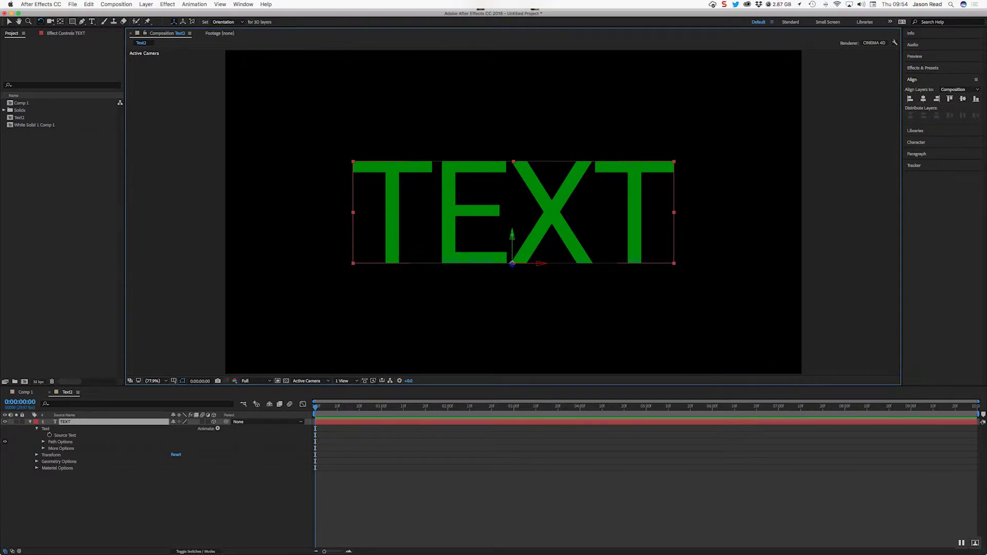
{"action": "left_click_drag", "start_coordinate": [512, 264], "coordinate": [498, 238]}
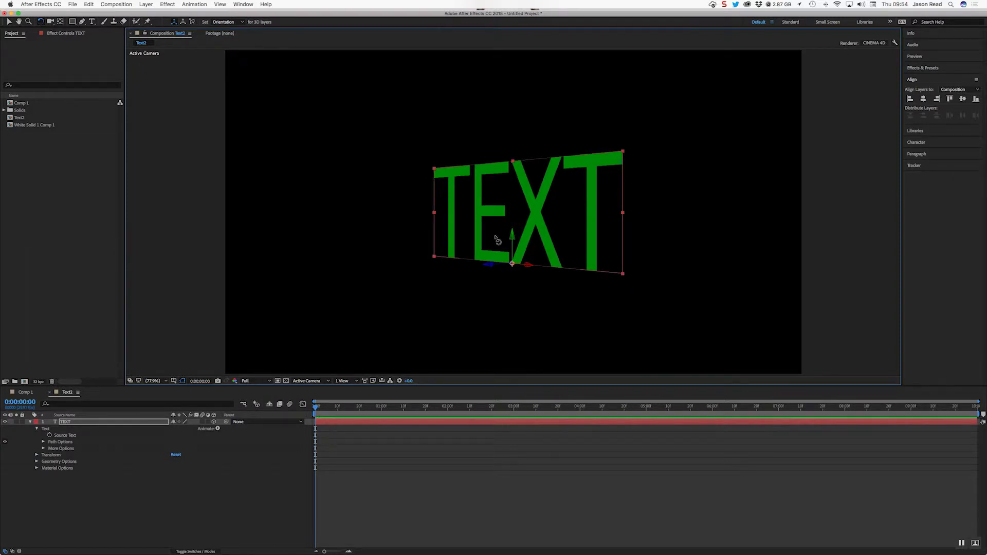
Extrude the TEXT to a depth of 38.0 with a Concave bevel of depth 4.2.
{"action": "left_click", "coordinate": [37, 462]}
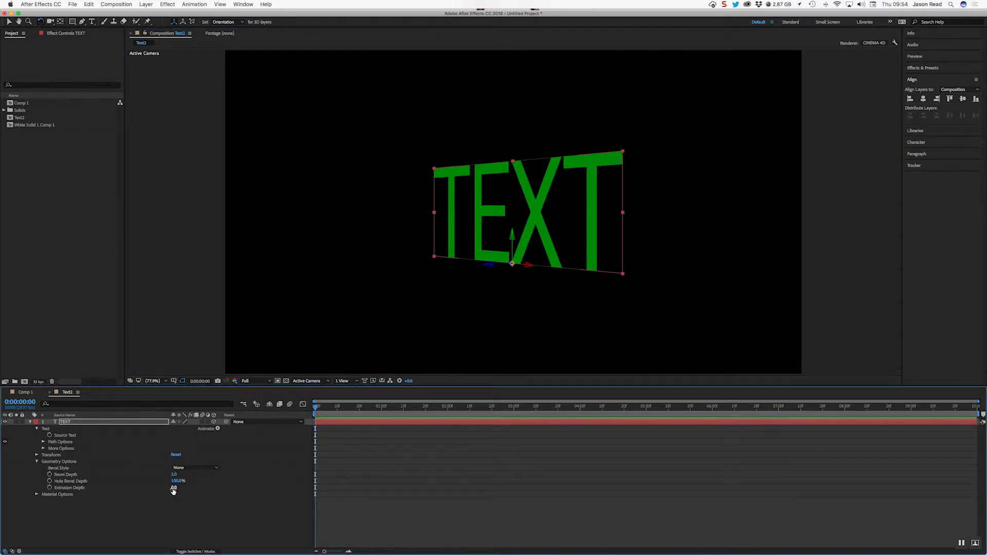
{"action": "left_click_drag", "start_coordinate": [175, 487], "coordinate": [187, 490]}
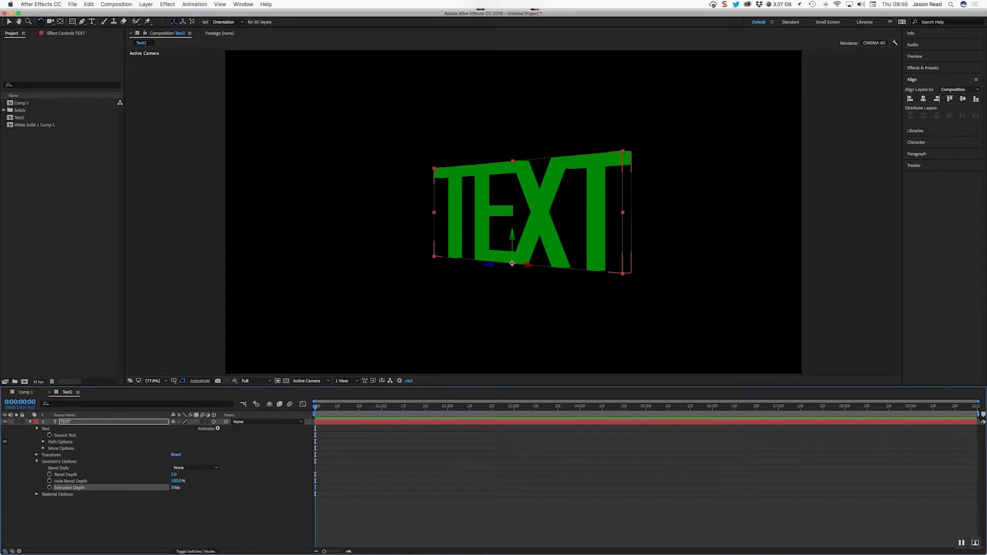
{"action": "left_click_drag", "start_coordinate": [176, 487], "coordinate": [181, 488]}
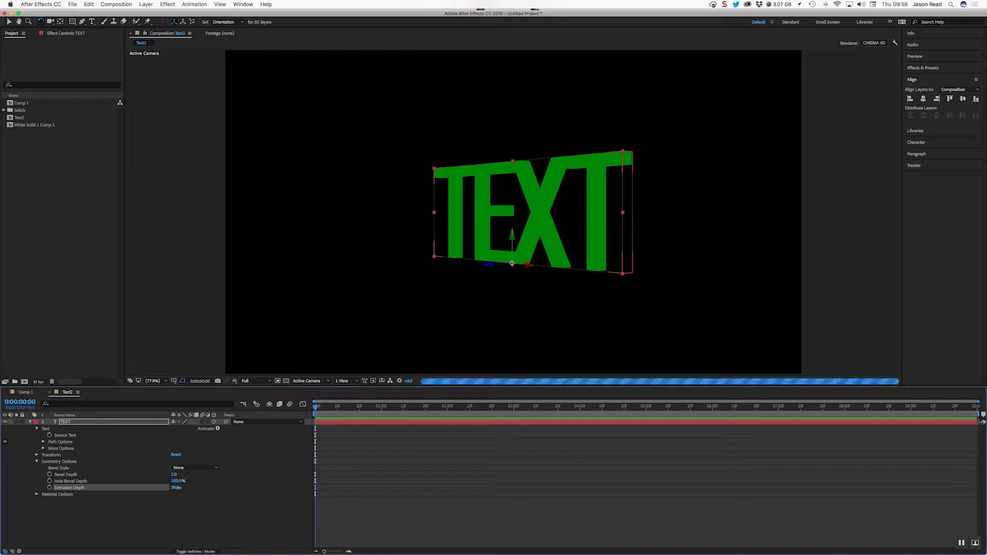
{"action": "left_click", "coordinate": [206, 468]}
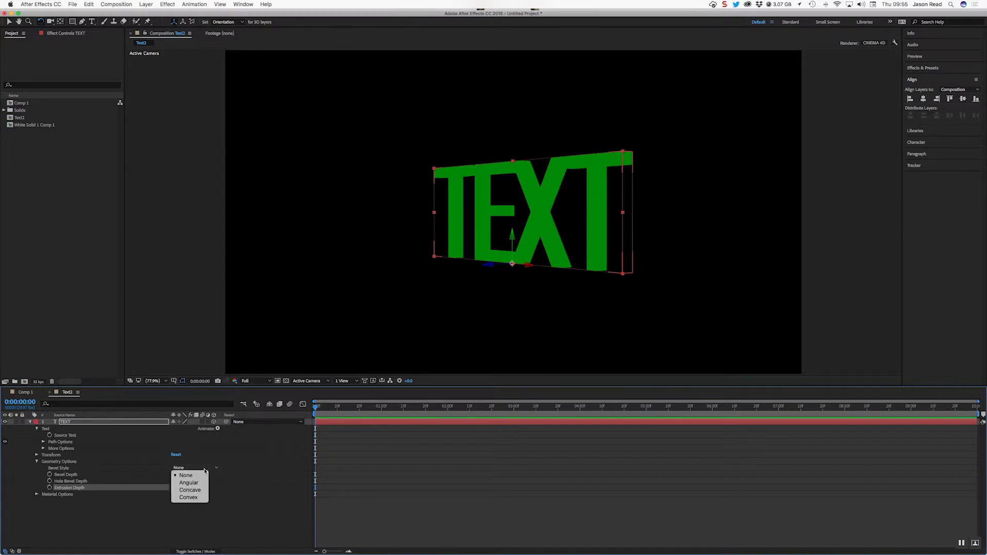
{"action": "left_click", "coordinate": [193, 487]}
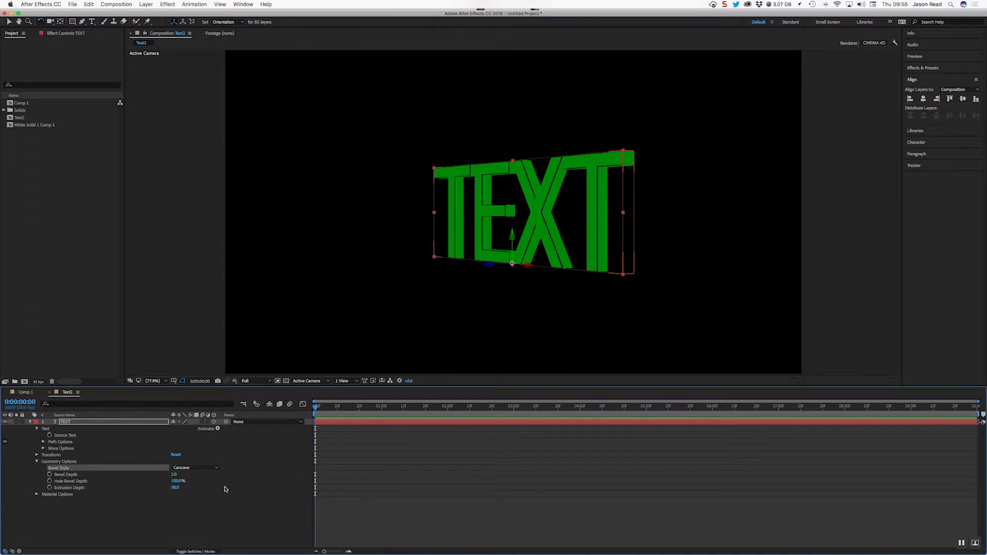
{"action": "left_click_drag", "start_coordinate": [174, 475], "coordinate": [180, 476]}
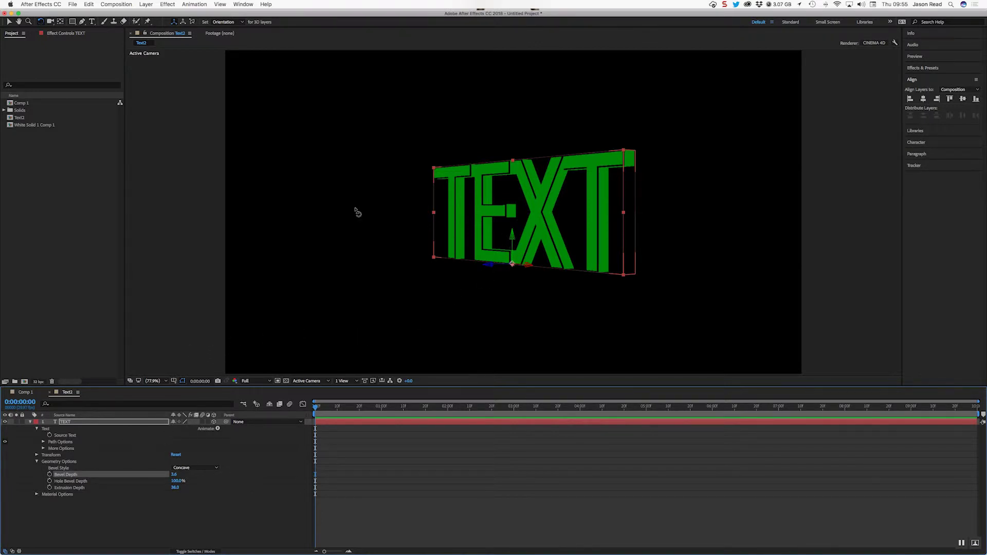
Add a Point Light 1 layer with default settings and collapse the TEXT layer's properties.
{"action": "left_click", "coordinate": [146, 4]}
{"action": "mouse_move", "coordinate": [150, 14]}
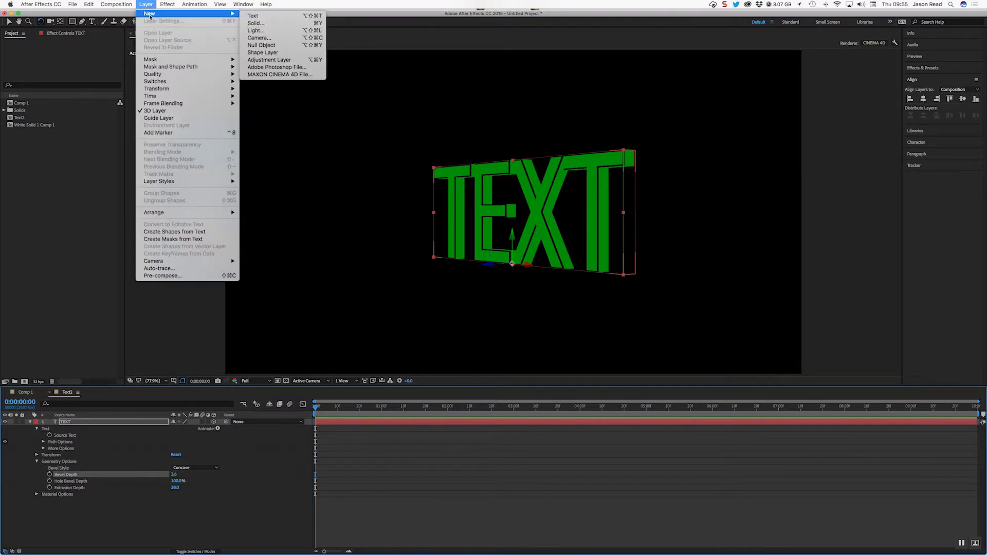
{"action": "left_click", "coordinate": [255, 30]}
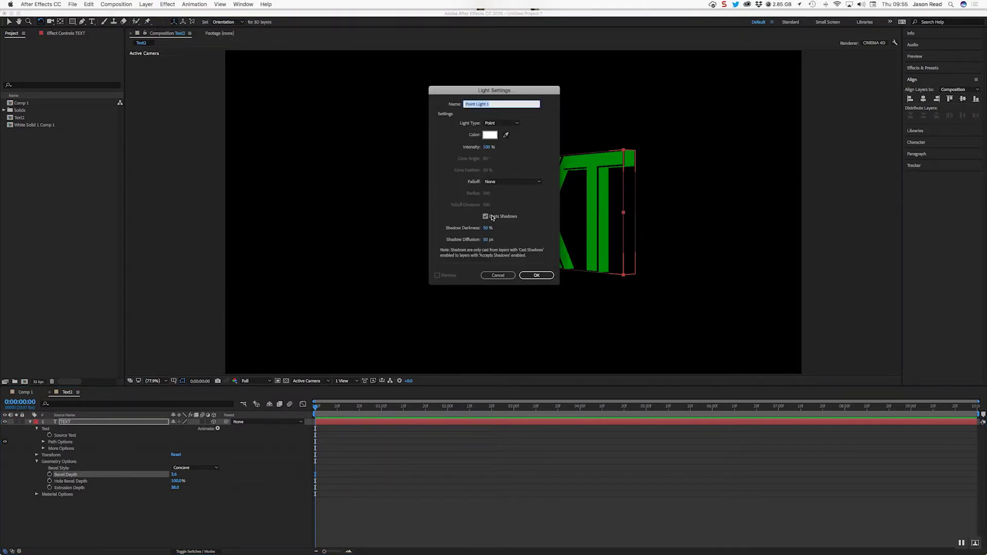
{"action": "left_click", "coordinate": [540, 278]}
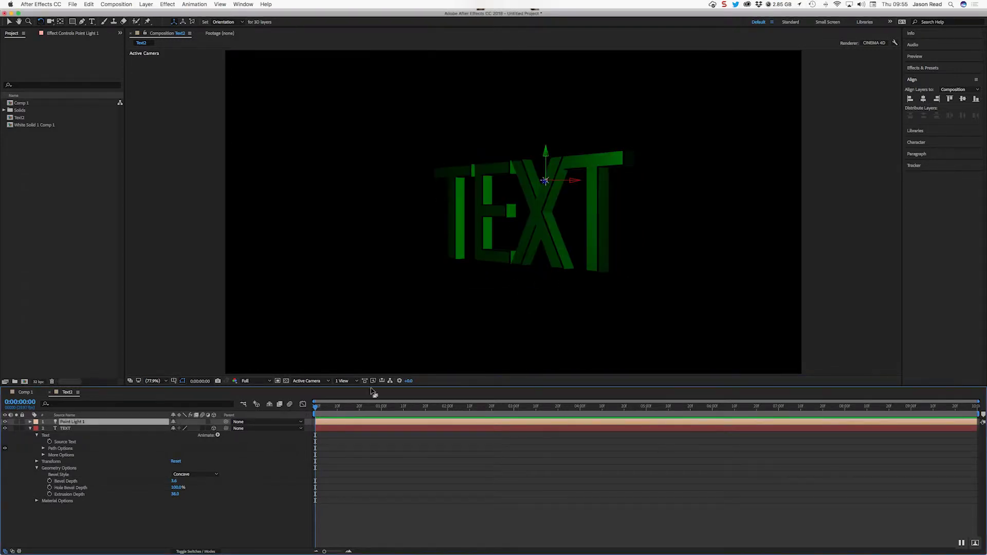
{"action": "left_click", "coordinate": [30, 429]}
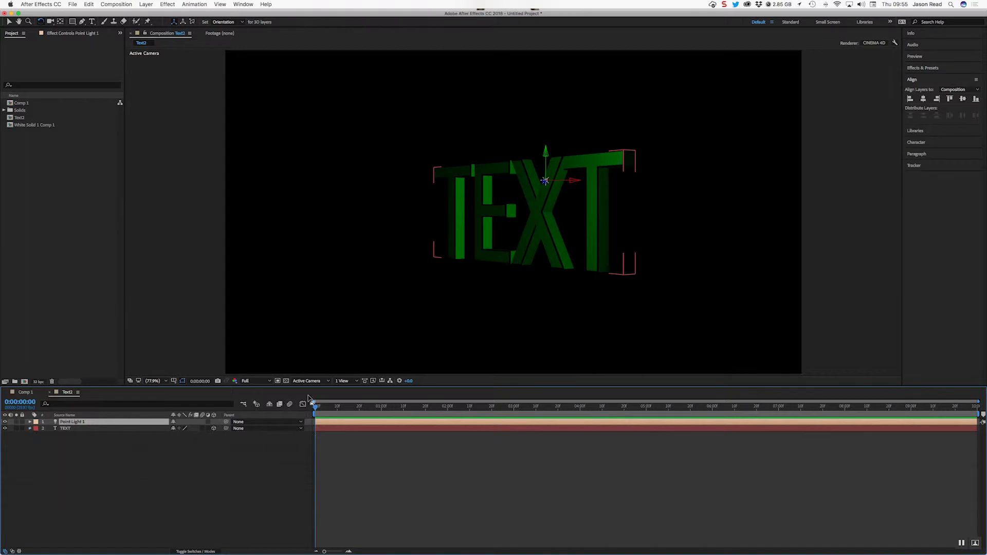
{"action": "left_click", "coordinate": [319, 382]}
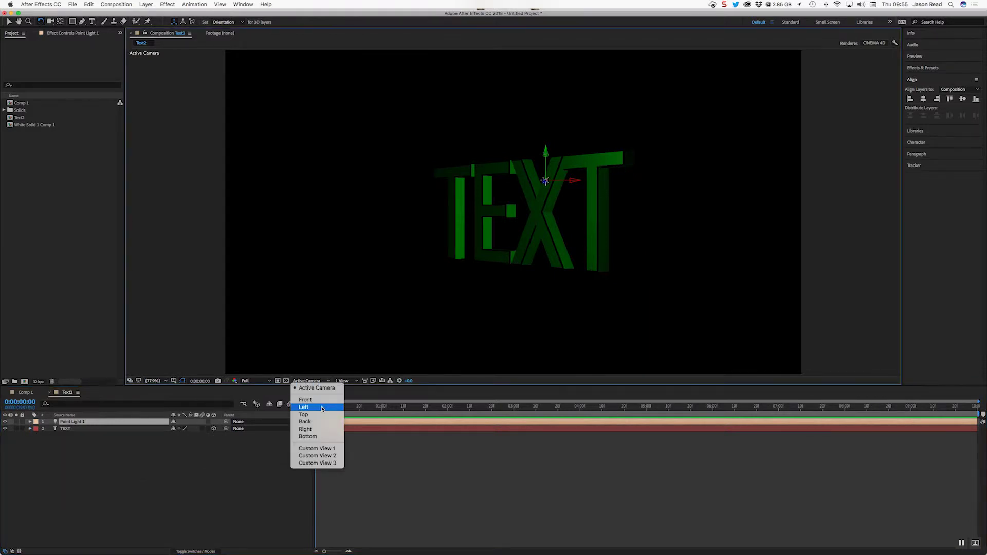
In Custom View 1, move Point Light 1 just below the left T, then return to Active Camera.
{"action": "left_click", "coordinate": [317, 449]}
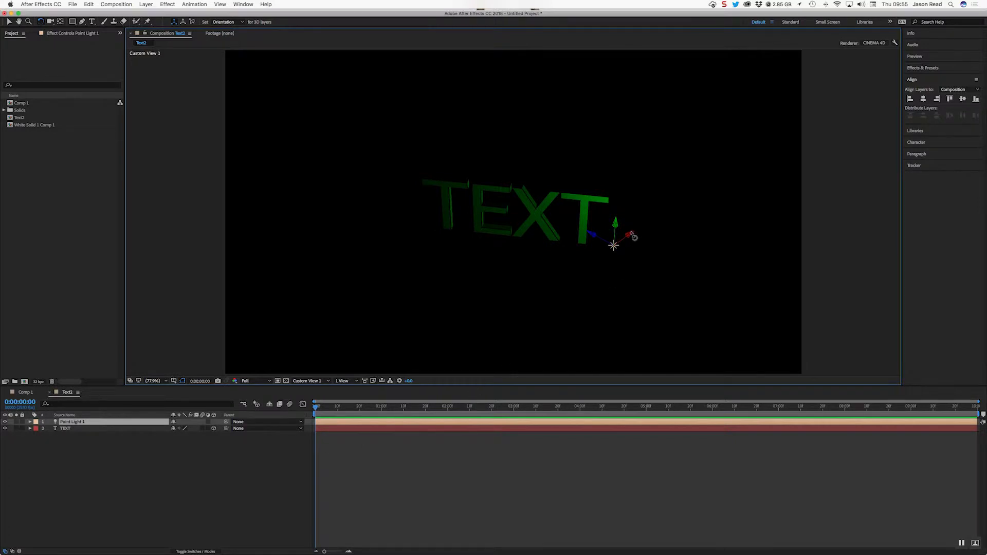
{"action": "left_click", "coordinate": [11, 22]}
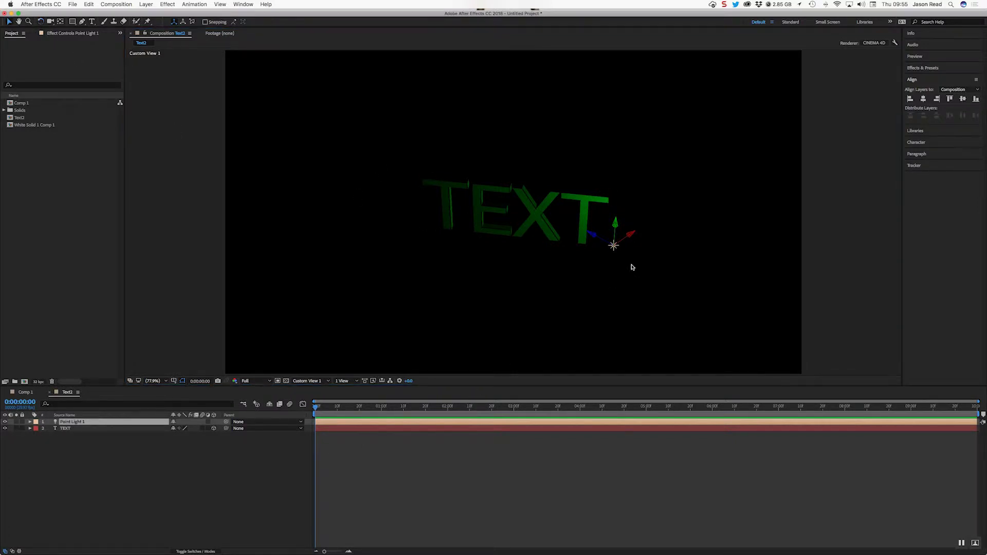
{"action": "left_click_drag", "start_coordinate": [632, 235], "coordinate": [376, 326]}
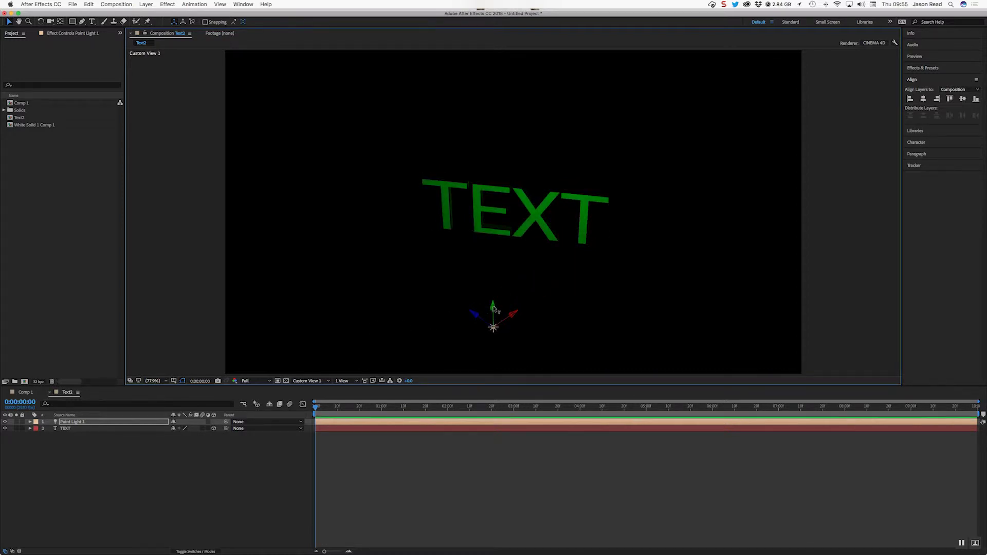
{"action": "left_click_drag", "start_coordinate": [493, 308], "coordinate": [520, 165]}
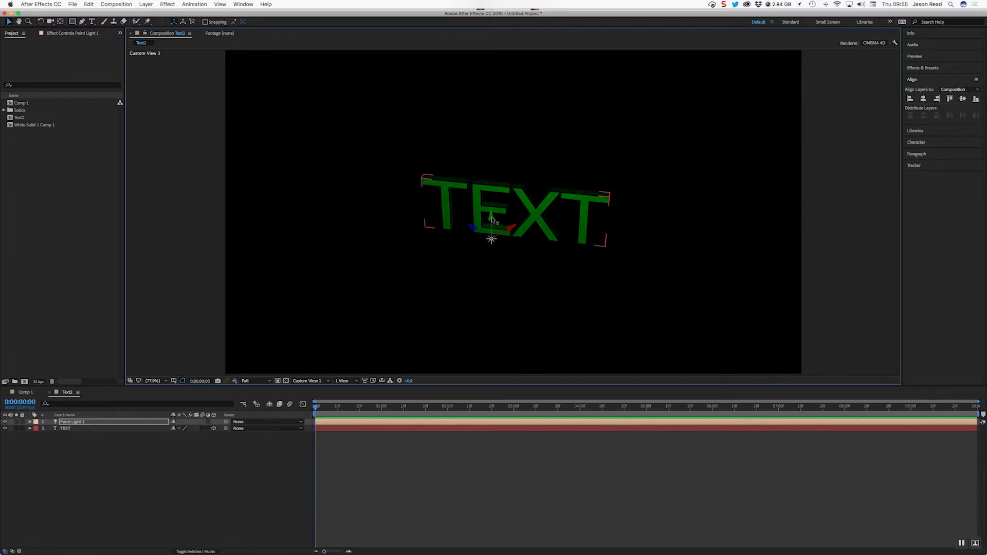
{"action": "left_click_drag", "start_coordinate": [493, 220], "coordinate": [497, 170]}
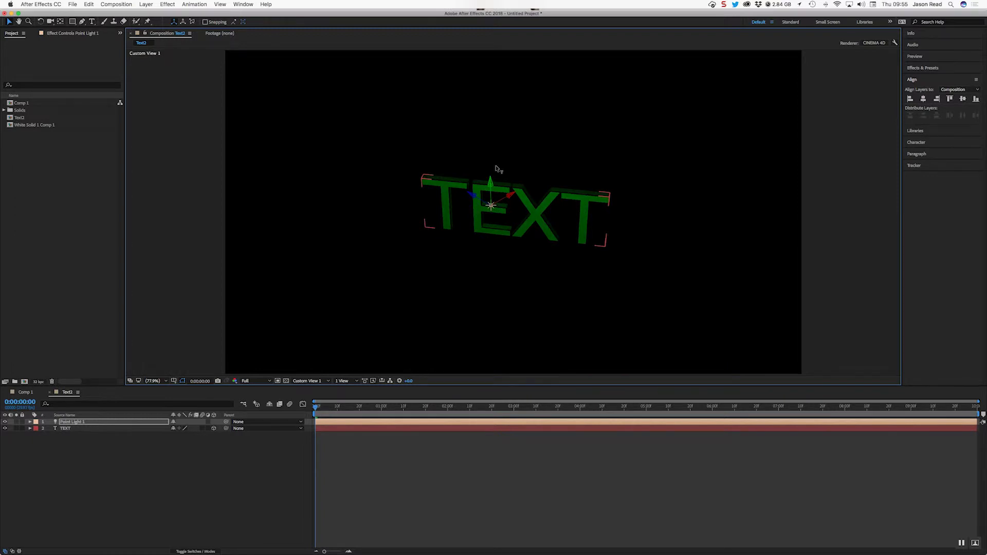
{"action": "left_click_drag", "start_coordinate": [492, 205], "coordinate": [450, 304]}
{"action": "left_click_drag", "start_coordinate": [466, 216], "coordinate": [474, 181]}
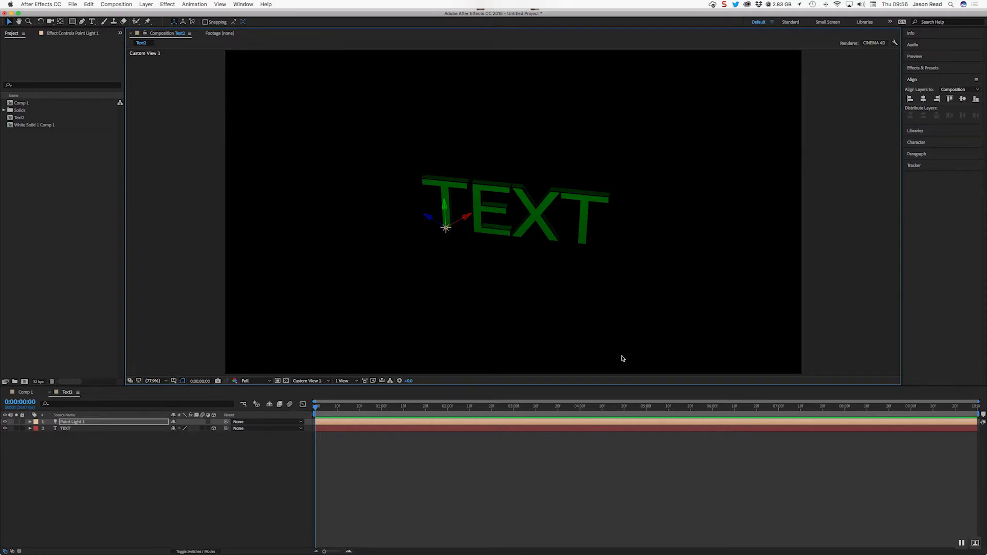
{"action": "left_click", "coordinate": [317, 382]}
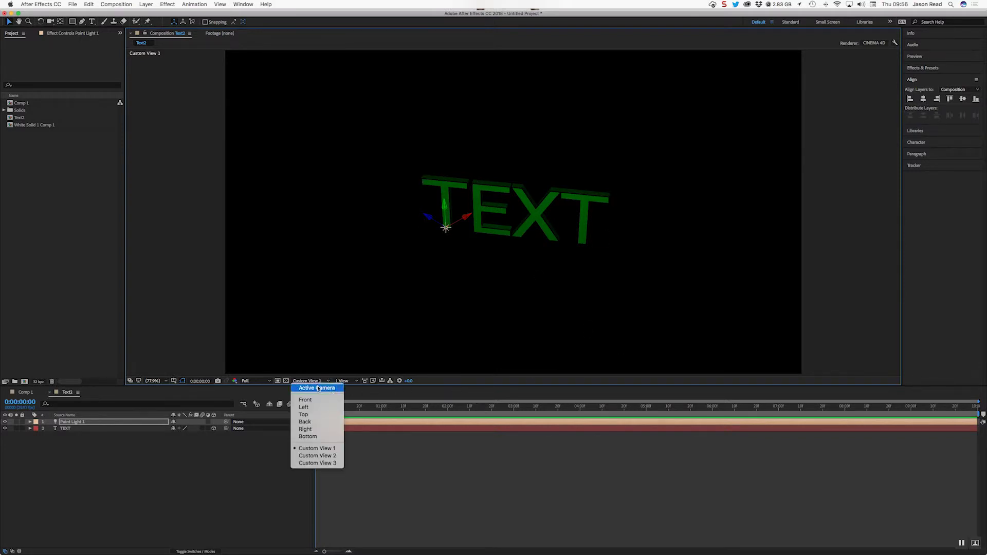
{"action": "left_click", "coordinate": [317, 389]}
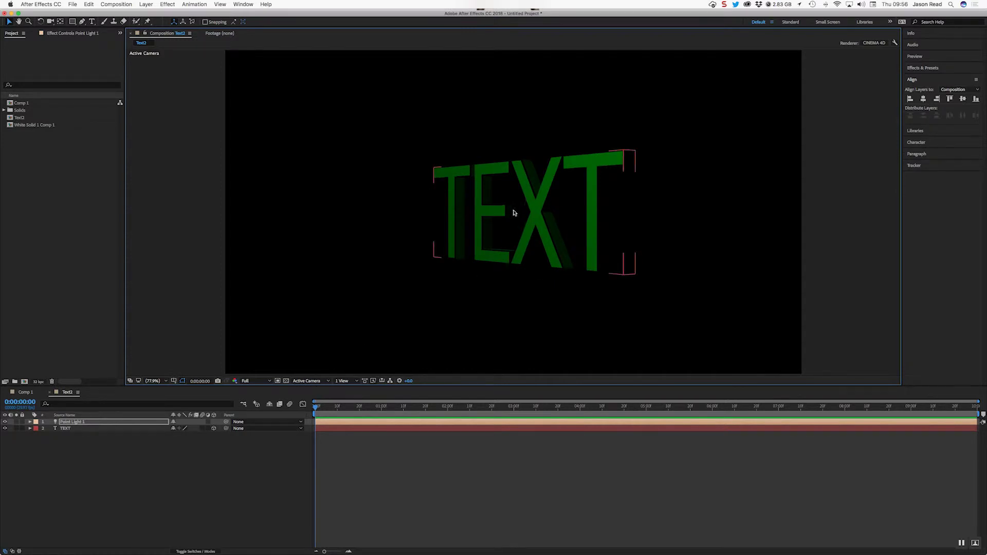
Raise Point Light 1's intensity to about 142% and collapse its properties.
{"action": "left_click", "coordinate": [30, 422]}
{"action": "left_click", "coordinate": [37, 436]}
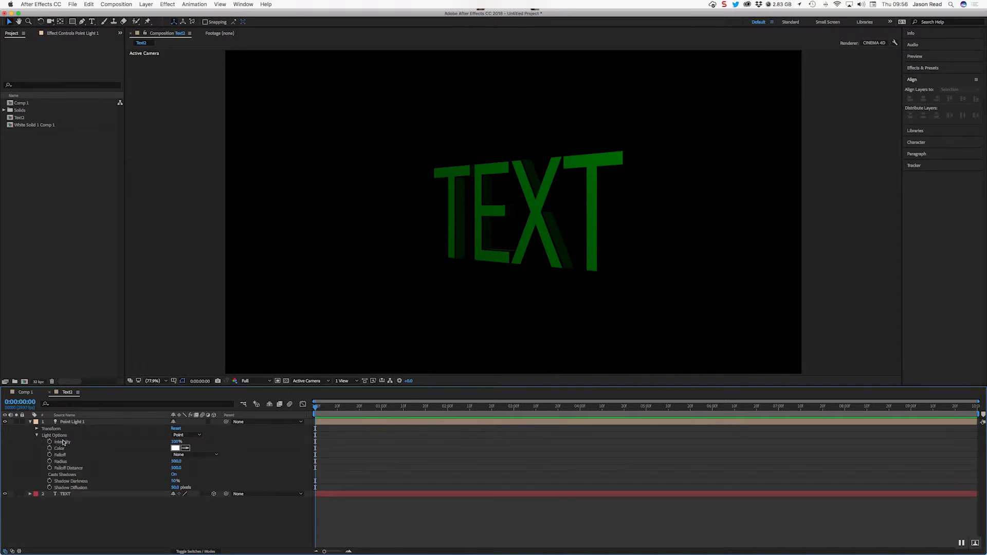
{"action": "left_click_drag", "start_coordinate": [177, 442], "coordinate": [191, 443]}
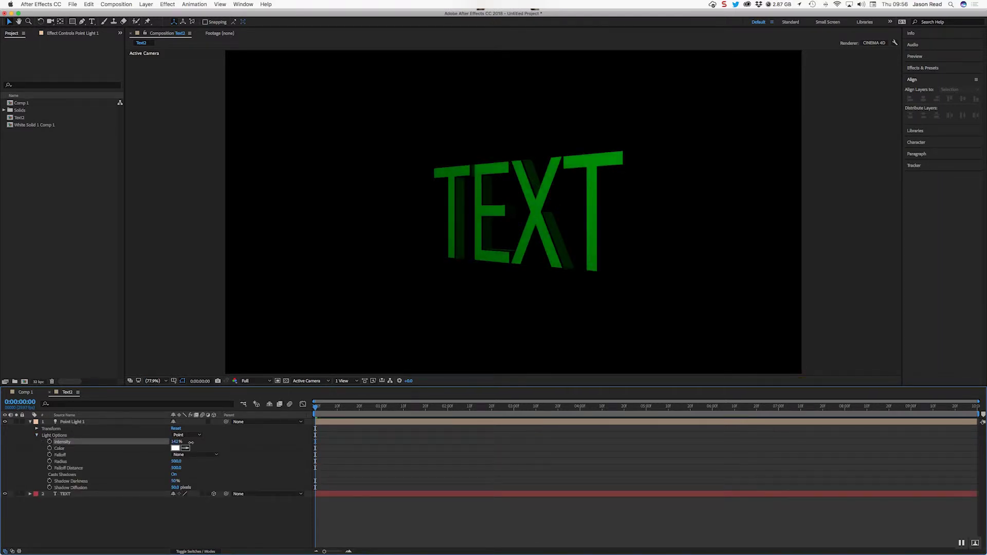
{"action": "left_click", "coordinate": [77, 442]}
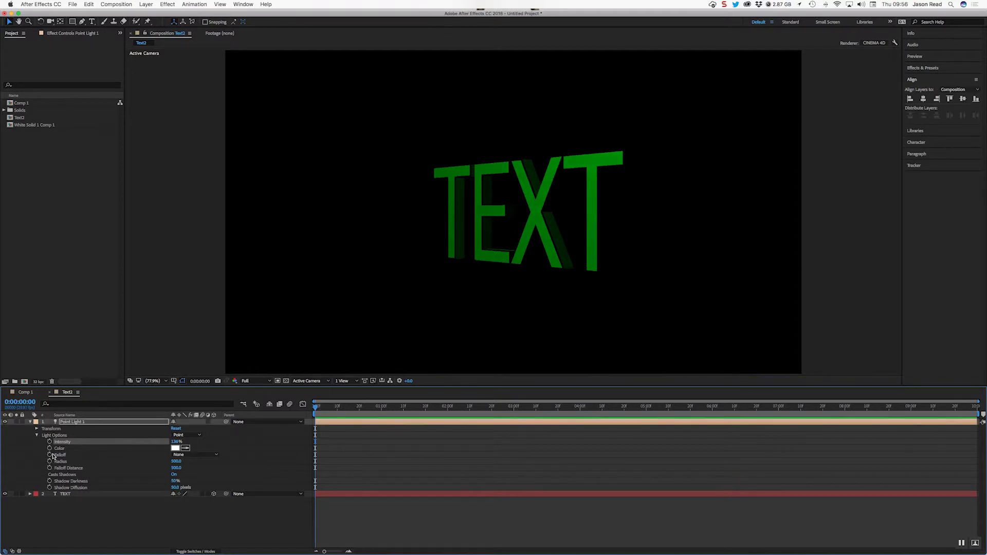
{"action": "left_click", "coordinate": [30, 422]}
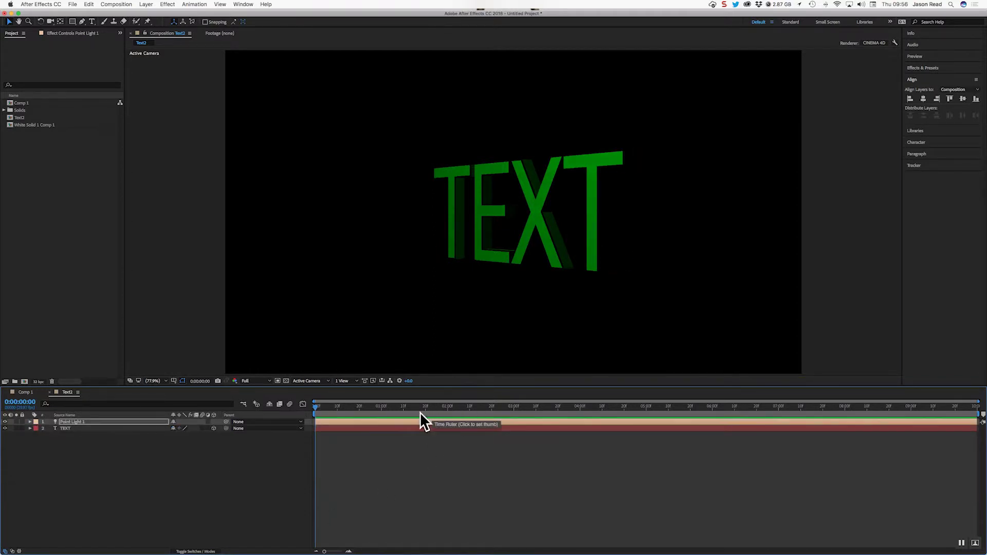
Return the current time to frame zero and deselect the light layer.
{"action": "left_click_drag", "start_coordinate": [419, 406], "coordinate": [318, 406]}
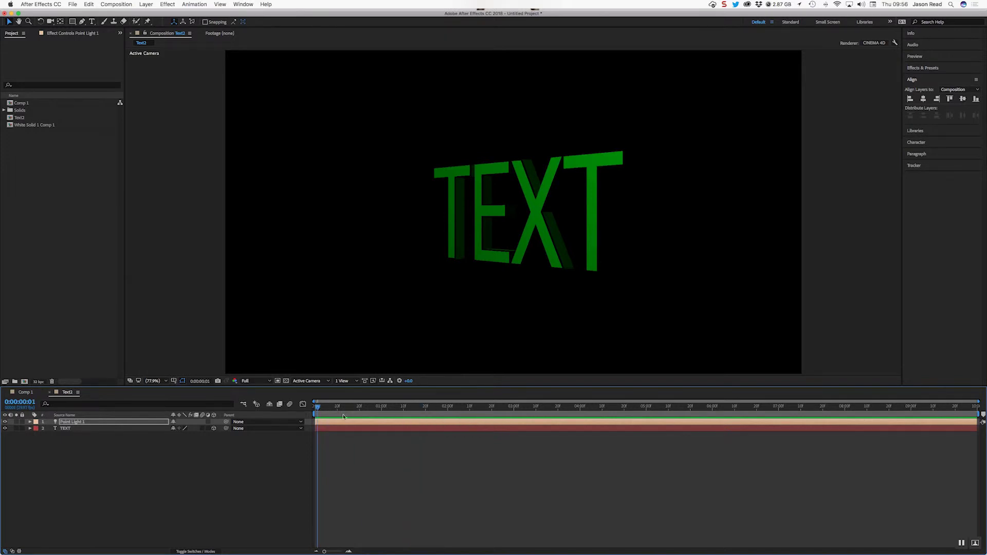
{"action": "left_click_drag", "start_coordinate": [317, 407], "coordinate": [314, 406]}
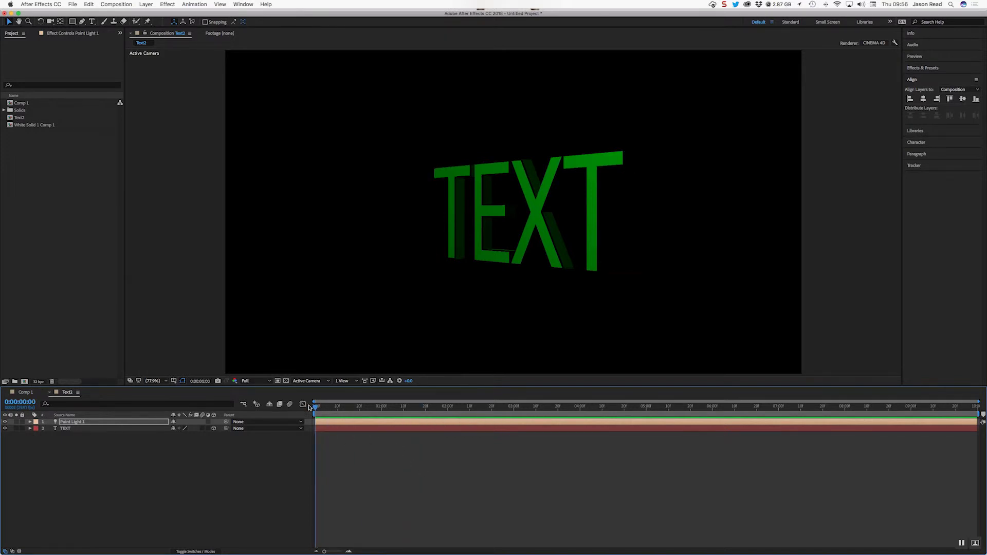
{"action": "left_click", "coordinate": [400, 465]}
Create a white, comp-sized solid named Texture at the top of the Text2 layer stack.
{"action": "left_click", "coordinate": [146, 4]}
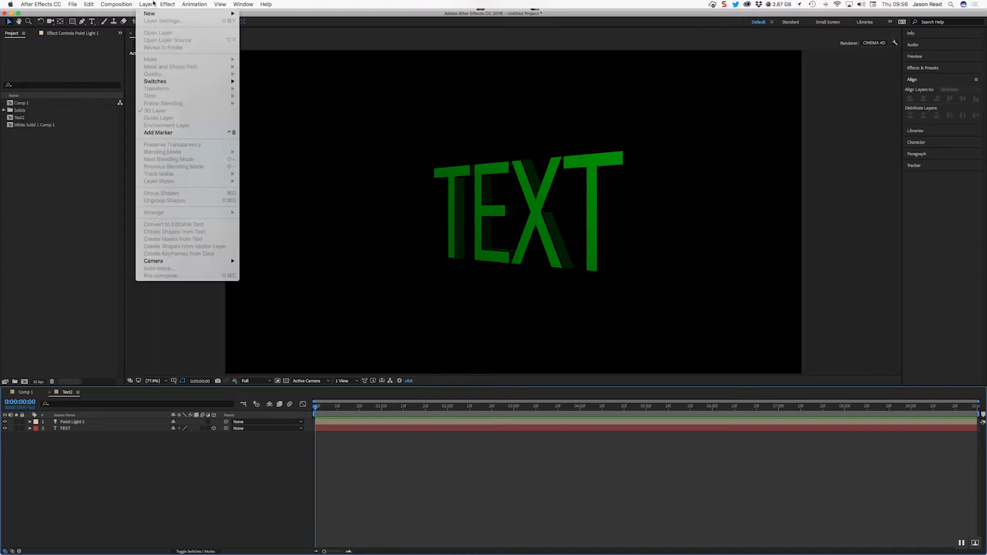
{"action": "mouse_move", "coordinate": [154, 13]}
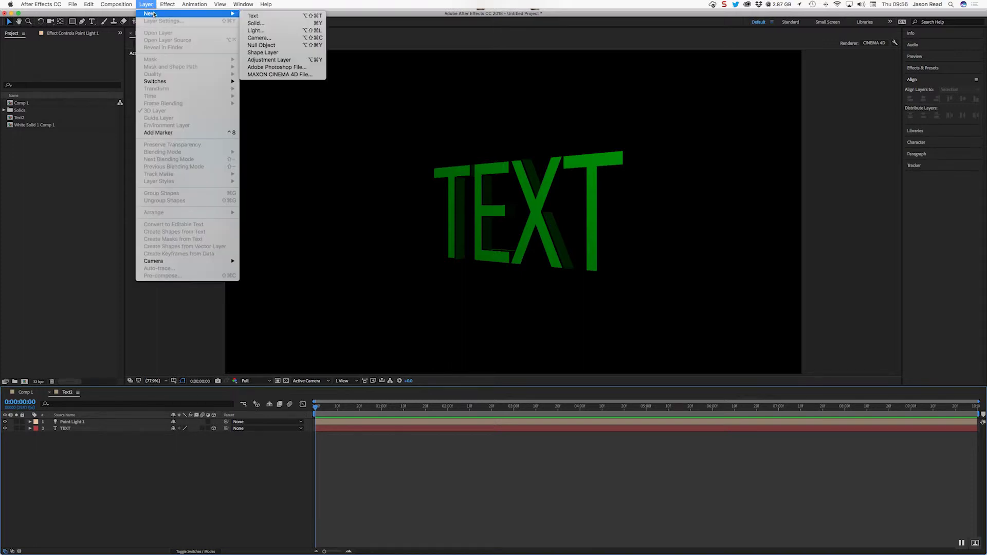
{"action": "left_click", "coordinate": [293, 23]}
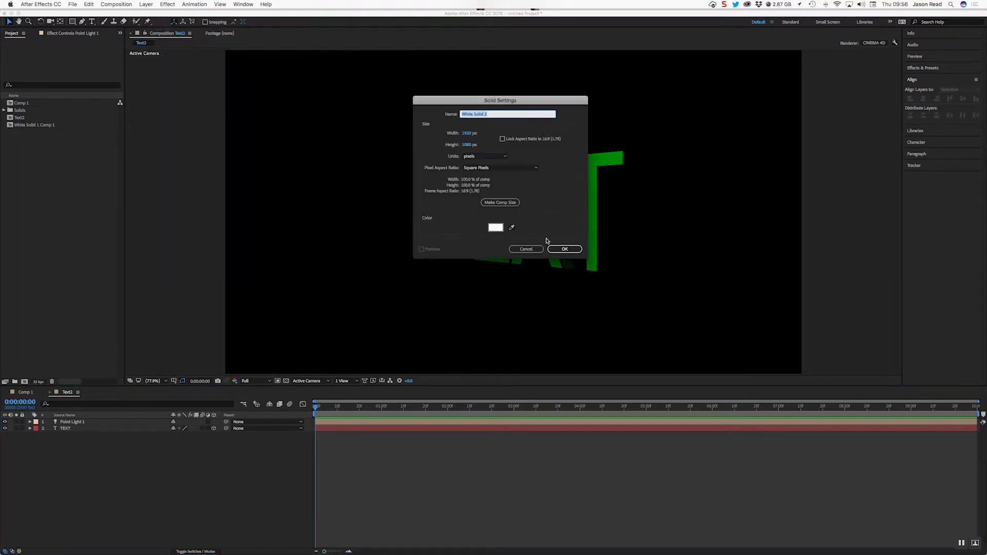
{"action": "type", "text": "Texture"}
{"action": "left_click", "coordinate": [567, 250]}
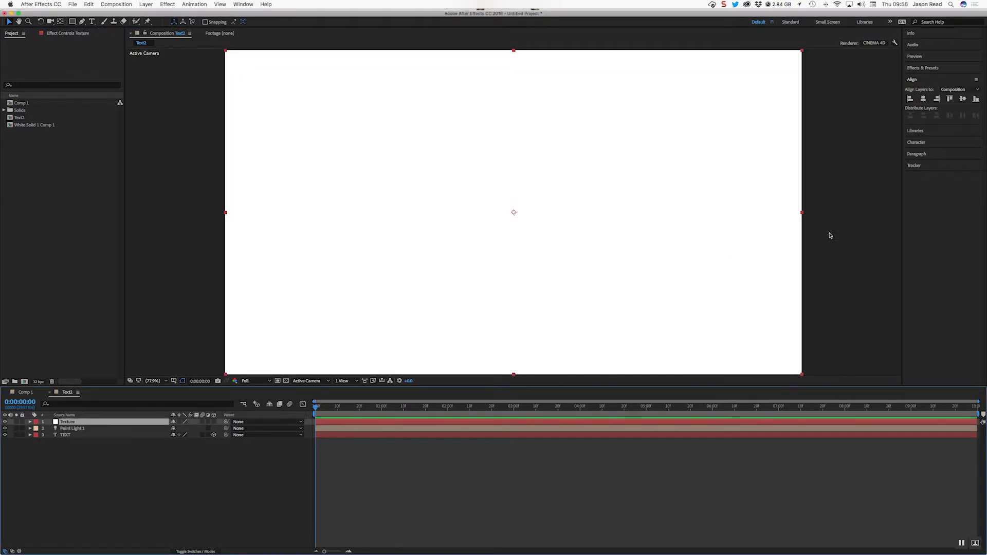
{"action": "left_click", "coordinate": [931, 67]}
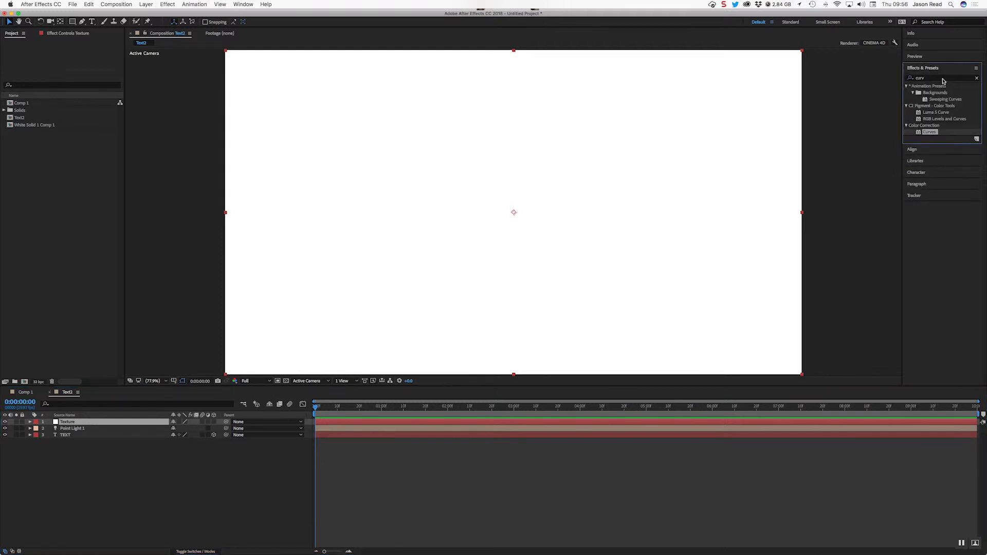
Search for 'turb' and apply Turbulent Noise to the Texture layer.
{"action": "left_click", "coordinate": [944, 79]}
{"action": "type", "text": "tu"}
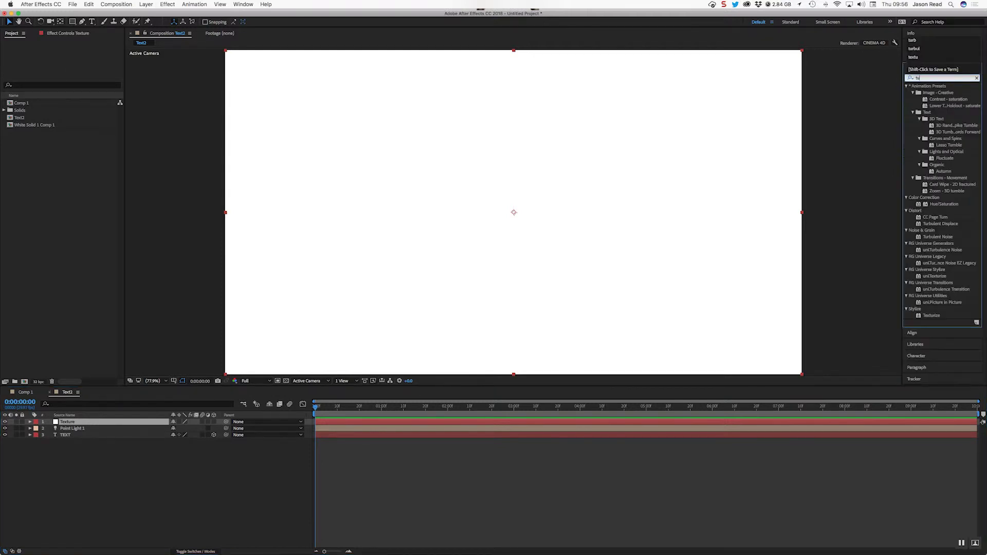
{"action": "type", "text": "rb"}
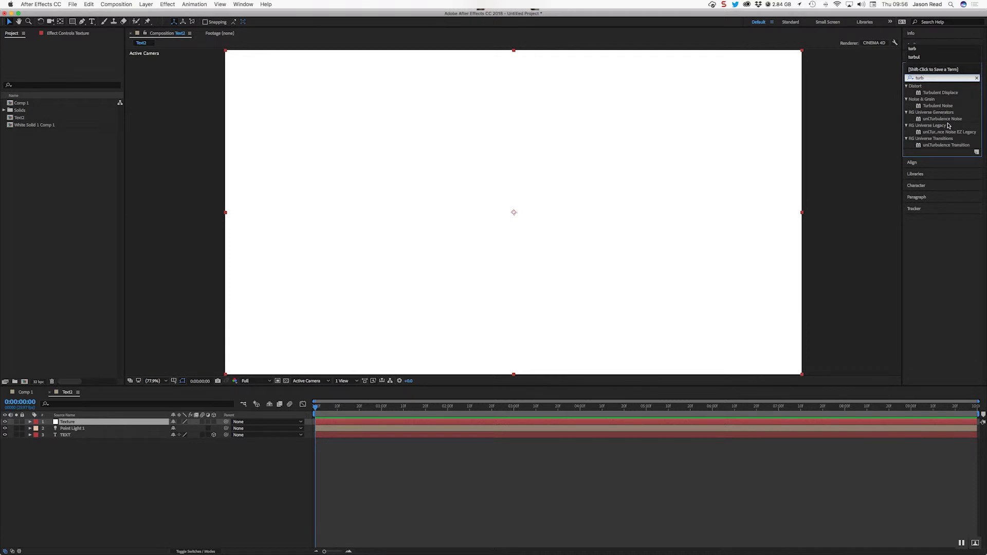
{"action": "left_click", "coordinate": [928, 106]}
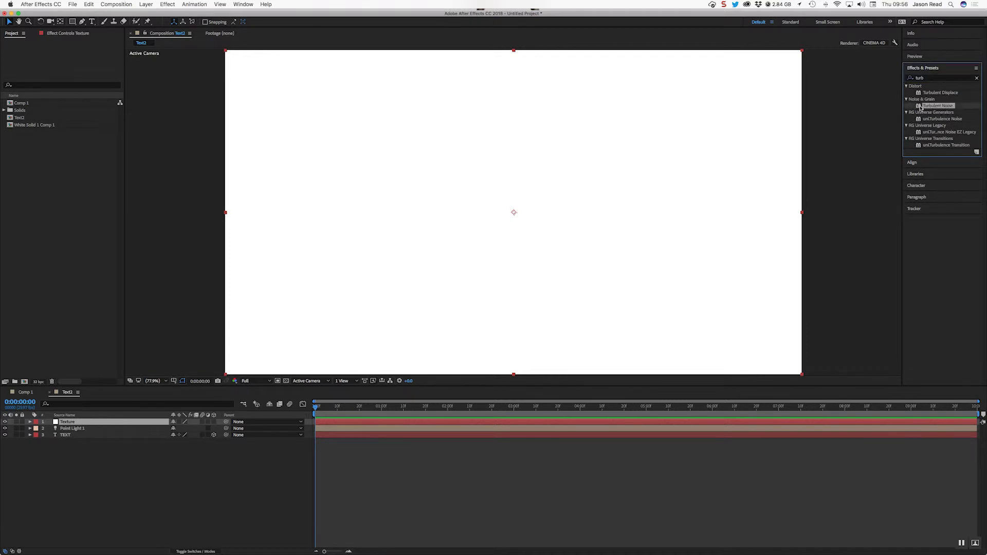
{"action": "left_click_drag", "start_coordinate": [921, 106], "coordinate": [807, 421]}
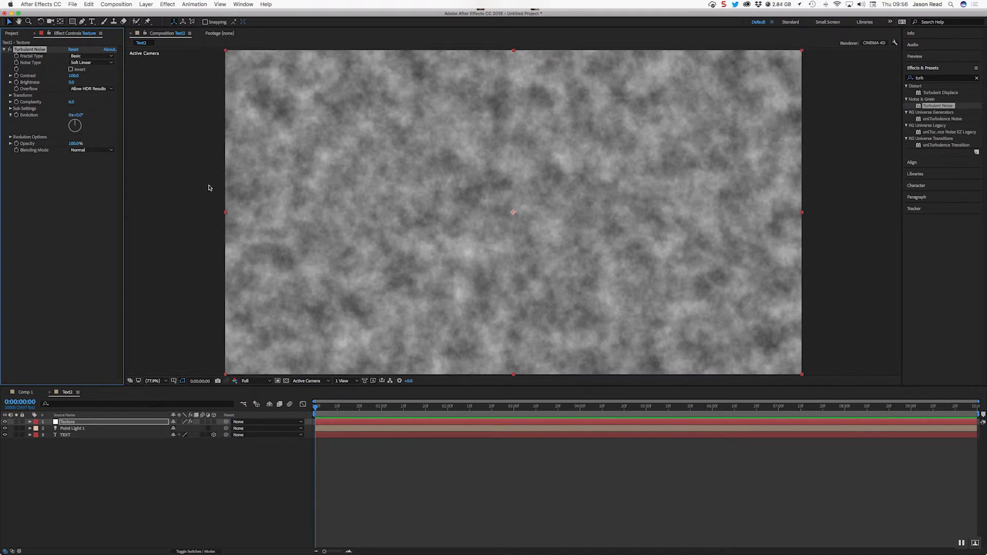
Set Turbulent Noise to Small Bumps with brightness 78 and transform scale 25.
{"action": "left_click", "coordinate": [105, 64]}
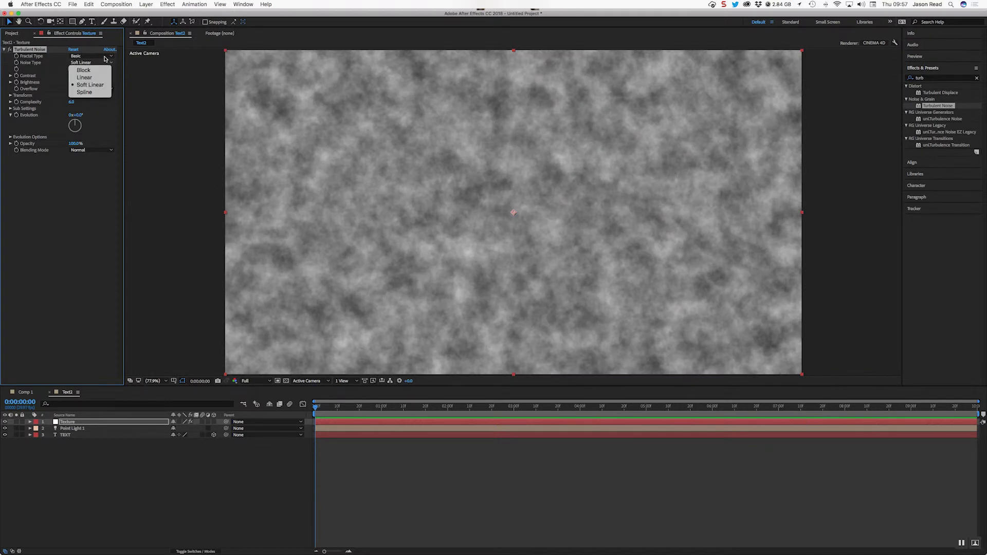
{"action": "left_click", "coordinate": [106, 56]}
{"action": "left_click", "coordinate": [127, 184]}
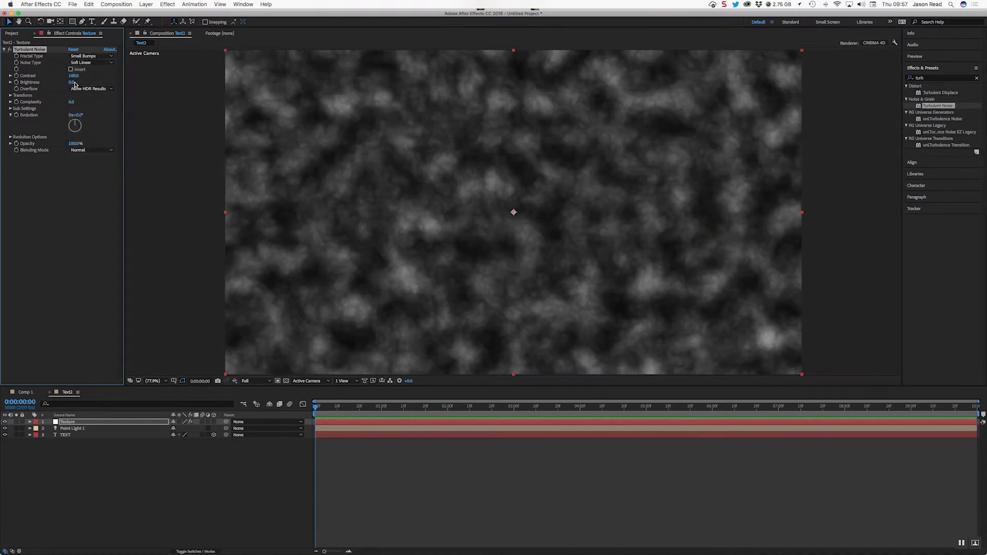
{"action": "left_click_drag", "start_coordinate": [72, 82], "coordinate": [130, 86]}
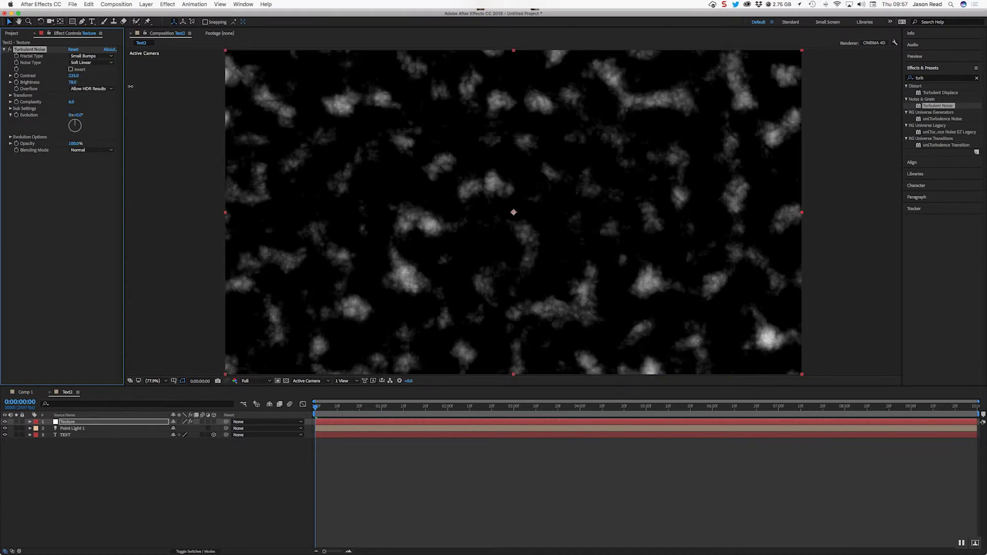
{"action": "left_click", "coordinate": [95, 102]}
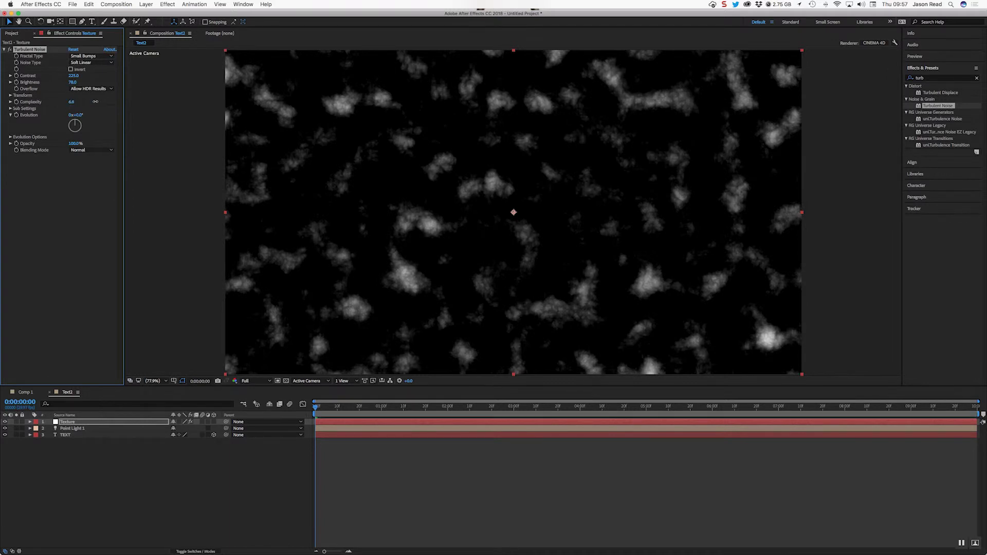
{"action": "left_click", "coordinate": [10, 96]}
{"action": "left_click_drag", "start_coordinate": [75, 115], "coordinate": [51, 120]}
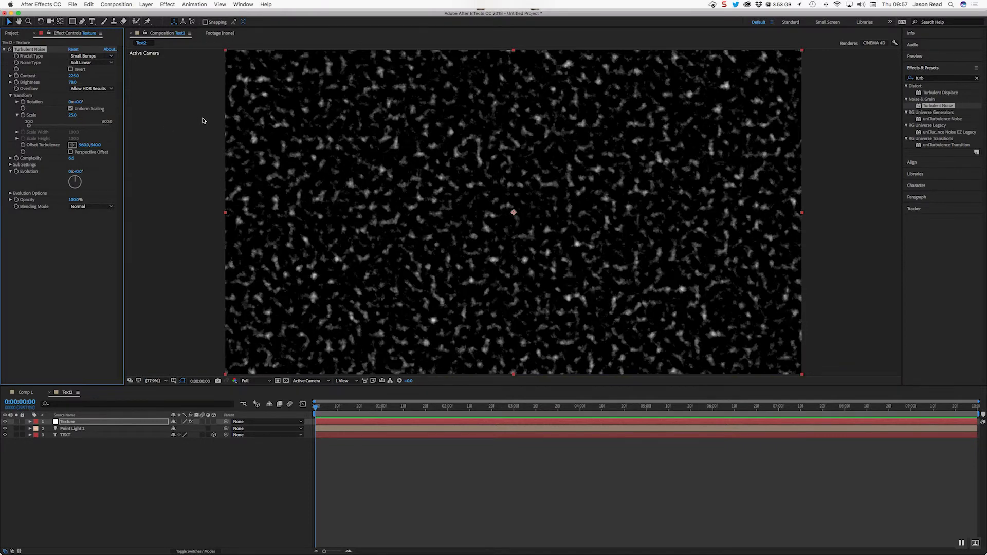
{"action": "left_click", "coordinate": [4, 50]}
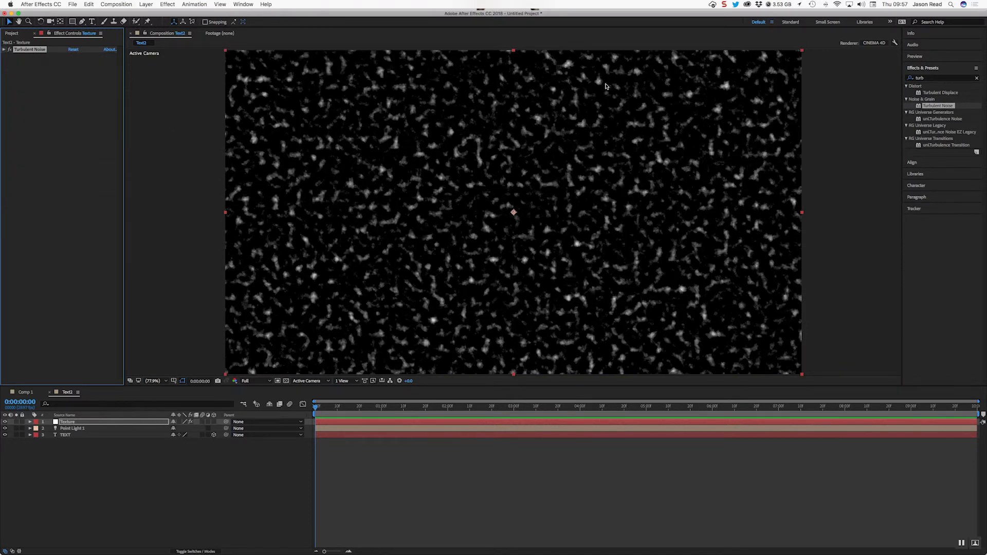
Search for 'curve' and apply the Curves effect to the Texture layer.
{"action": "left_click", "coordinate": [942, 79]}
{"action": "type", "text": "curb"}
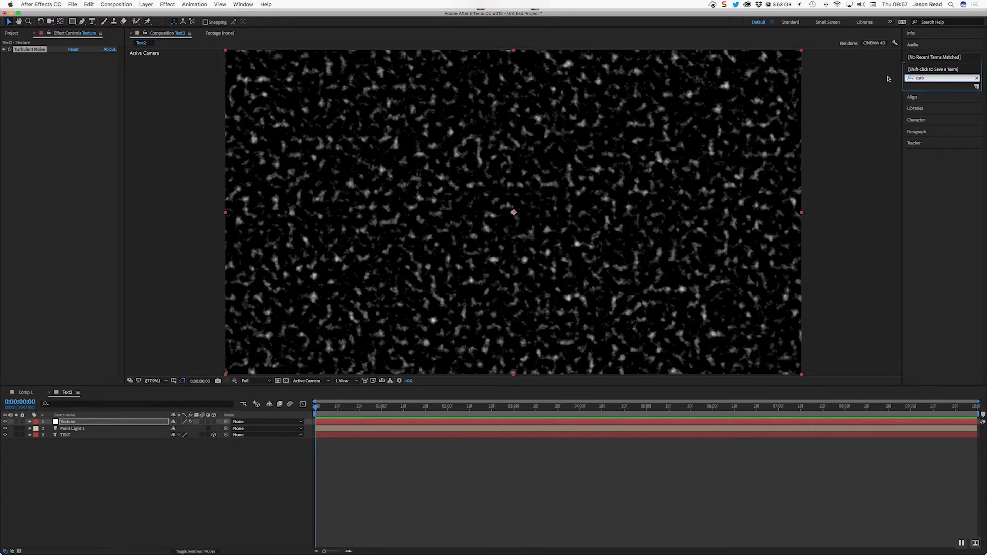
{"action": "key", "text": "BackSpace"}
{"action": "type", "text": "ve"}
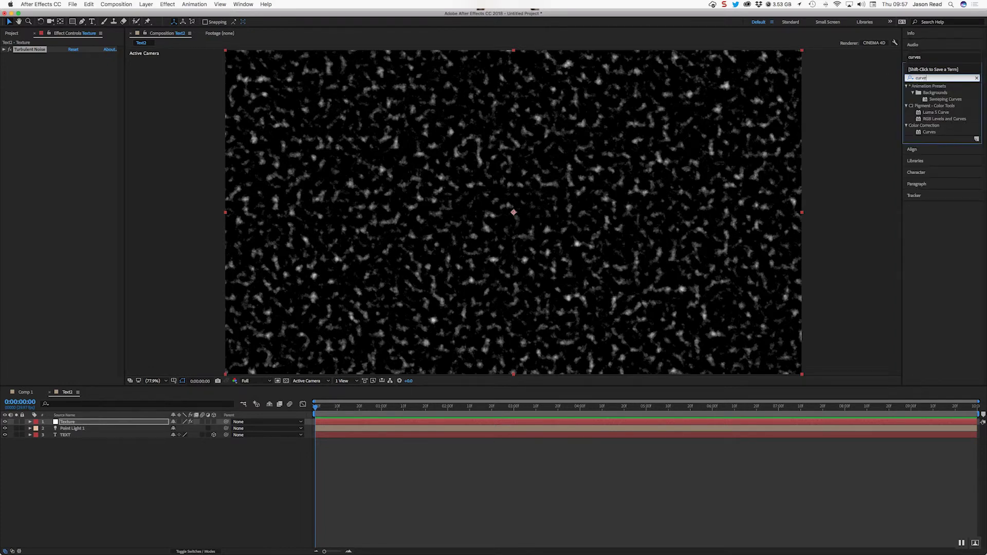
{"action": "left_click", "coordinate": [925, 132]}
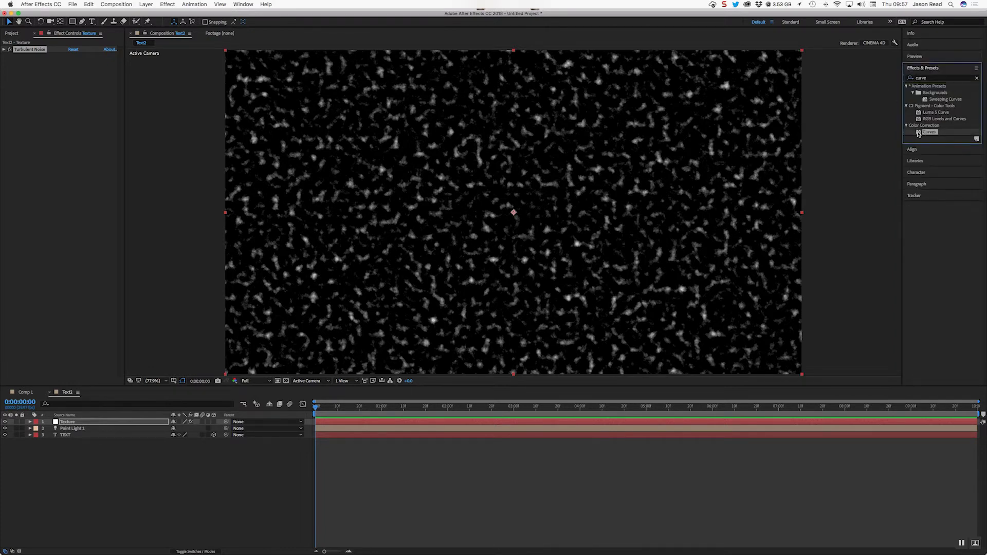
{"action": "left_click_drag", "start_coordinate": [919, 134], "coordinate": [671, 424]}
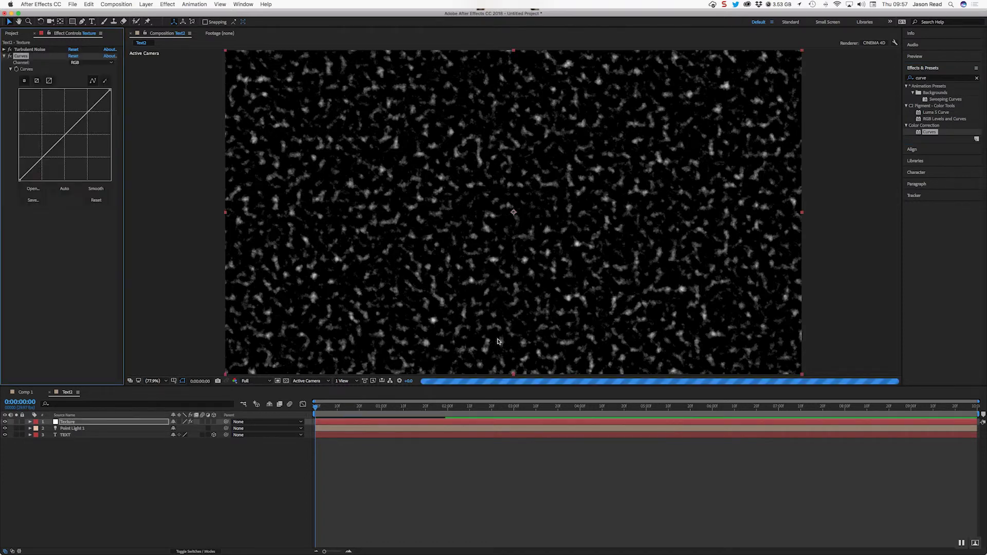
Bend the Curves graph into an S-shape, brightening highlights and darkening shadows.
{"action": "left_click_drag", "start_coordinate": [108, 91], "coordinate": [90, 83]}
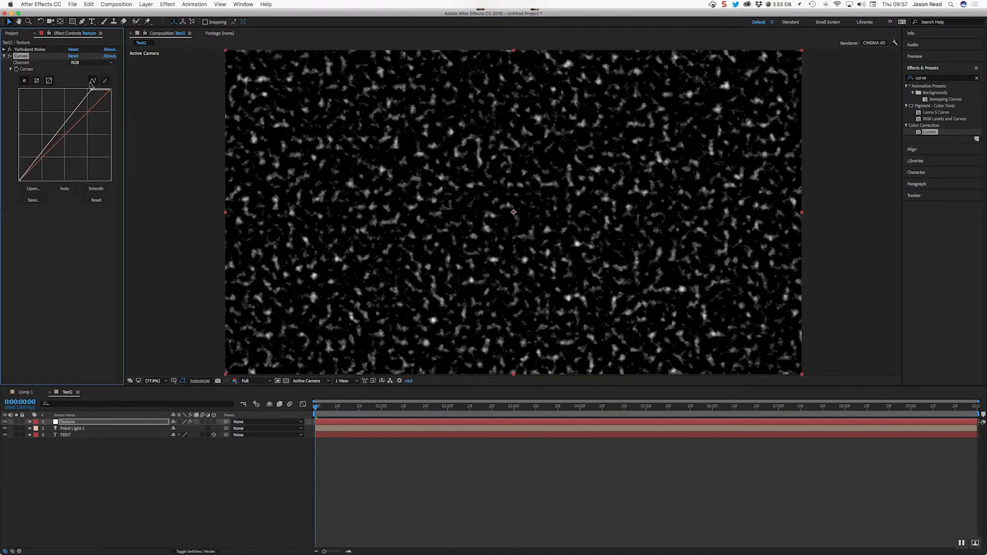
{"action": "left_click_drag", "start_coordinate": [40, 153], "coordinate": [39, 164]}
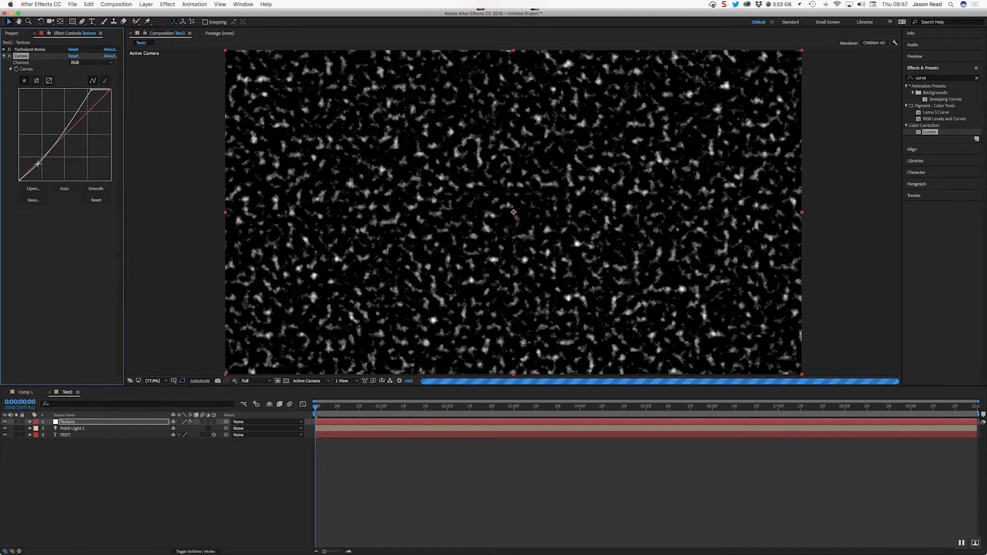
{"action": "left_click_drag", "start_coordinate": [61, 131], "coordinate": [69, 108]}
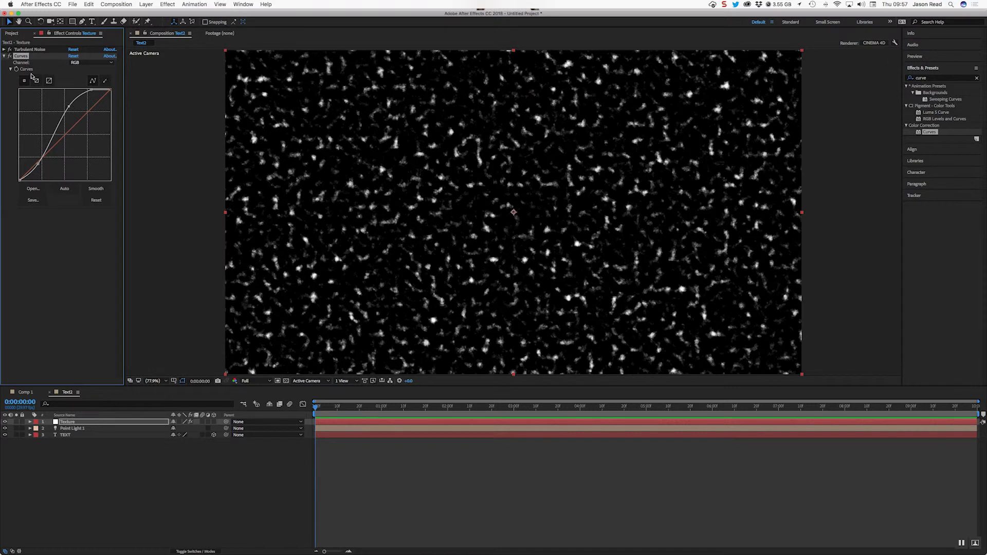
Pre-compose the Texture layer into a new composition named Environment.
{"action": "right_click", "coordinate": [395, 424]}
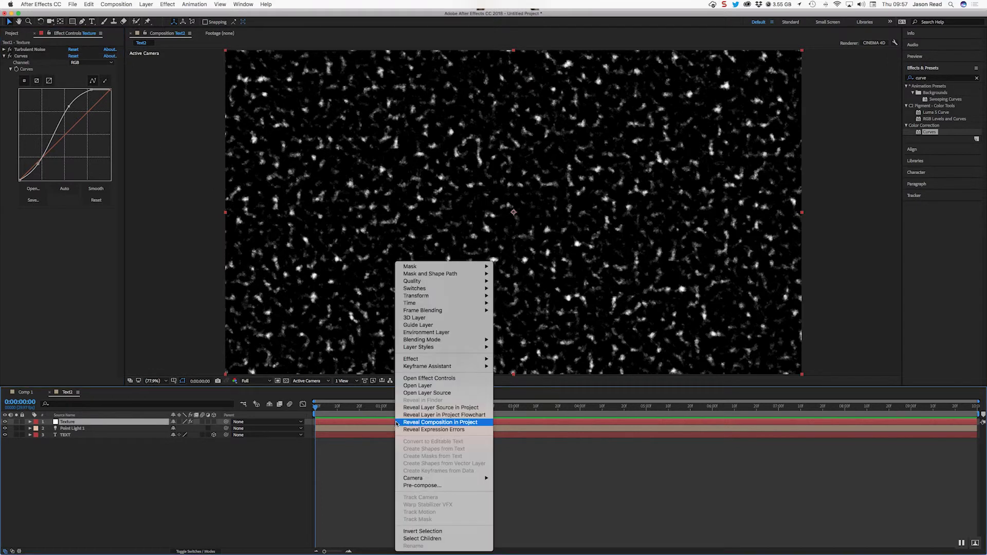
{"action": "left_click", "coordinate": [452, 486]}
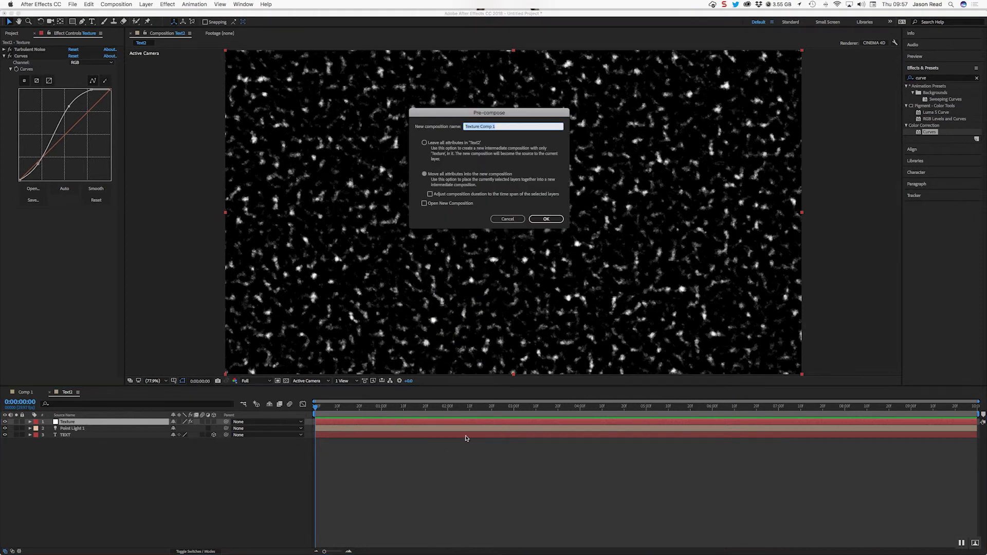
{"action": "type", "text": "Environment"}
{"action": "left_click", "coordinate": [551, 221]}
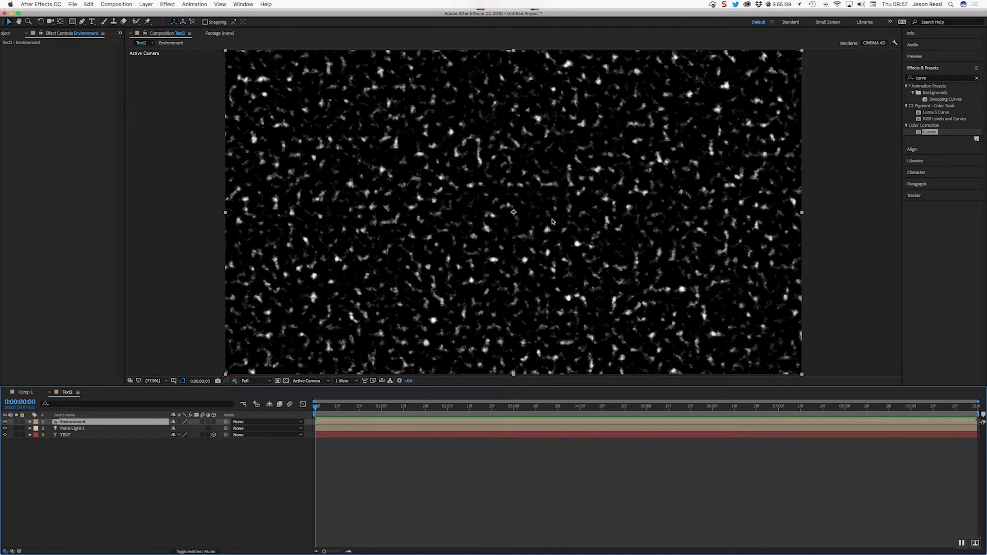
Set the Environment layer as an environment layer, revealing the green TEXT.
{"action": "left_click", "coordinate": [453, 471]}
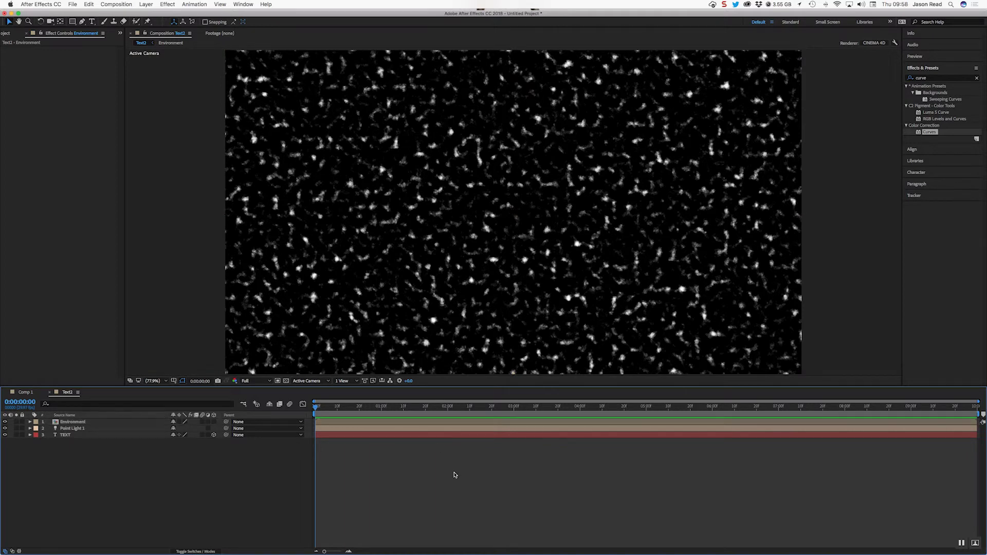
{"action": "left_click", "coordinate": [455, 423]}
{"action": "left_click", "coordinate": [145, 4]}
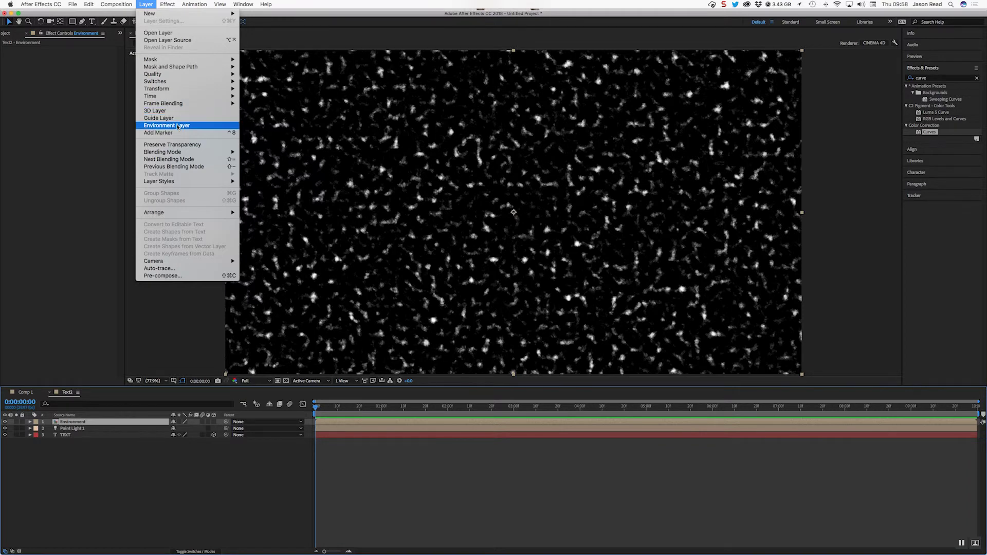
{"action": "left_click", "coordinate": [215, 126]}
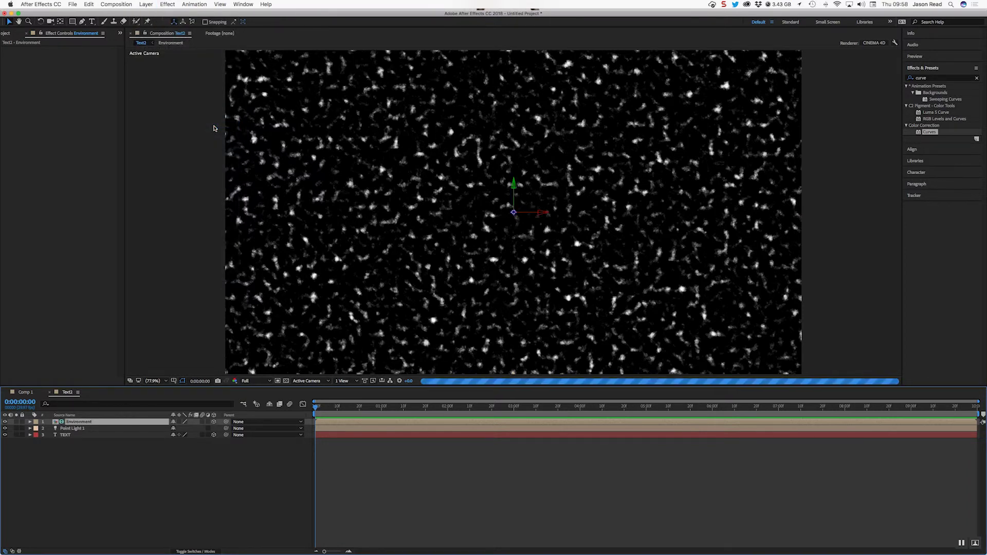
{"action": "left_click", "coordinate": [71, 435]}
Raise TEXT's Material Options Reflection Intensity to 99% and Specular Intensity to 100%.
{"action": "left_click", "coordinate": [30, 435]}
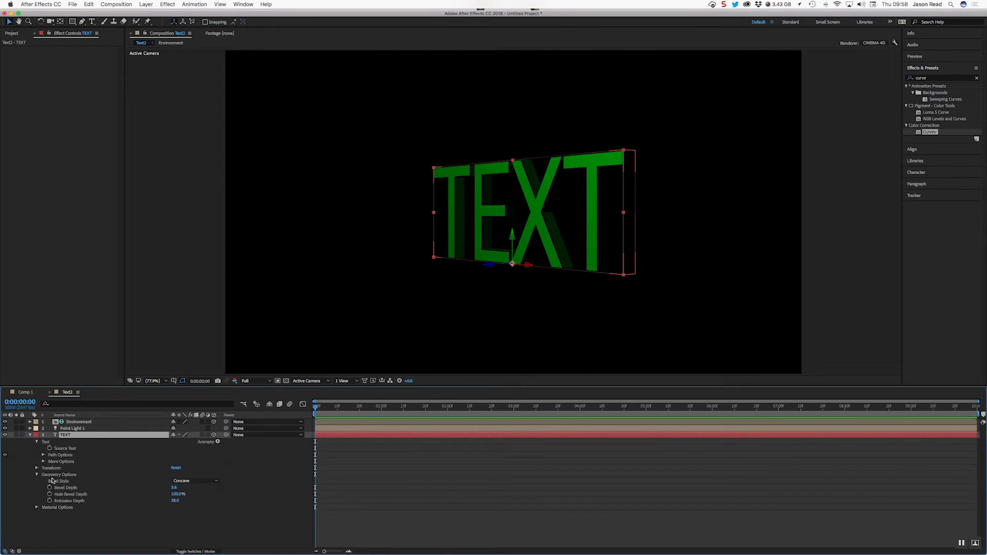
{"action": "left_click", "coordinate": [36, 508]}
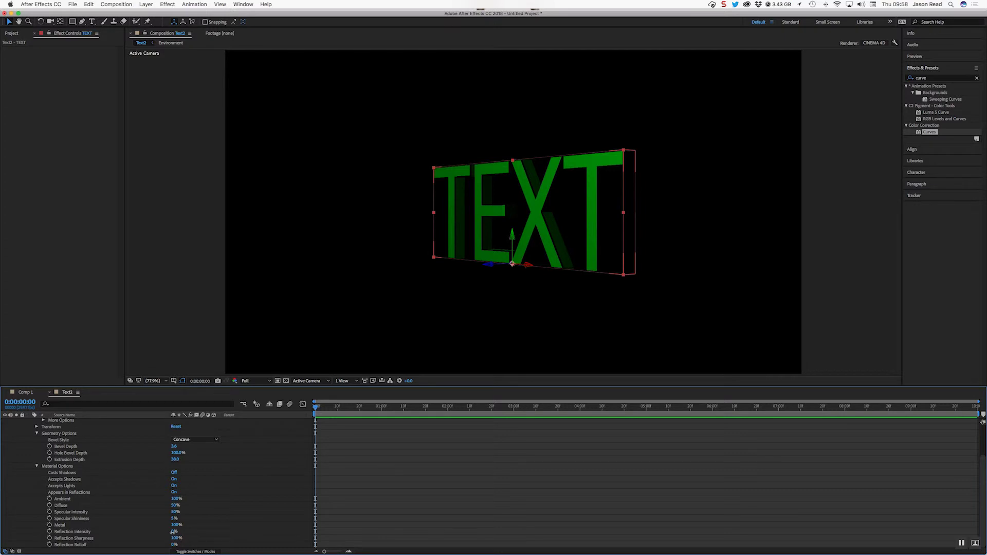
{"action": "left_click_drag", "start_coordinate": [174, 531], "coordinate": [229, 537]}
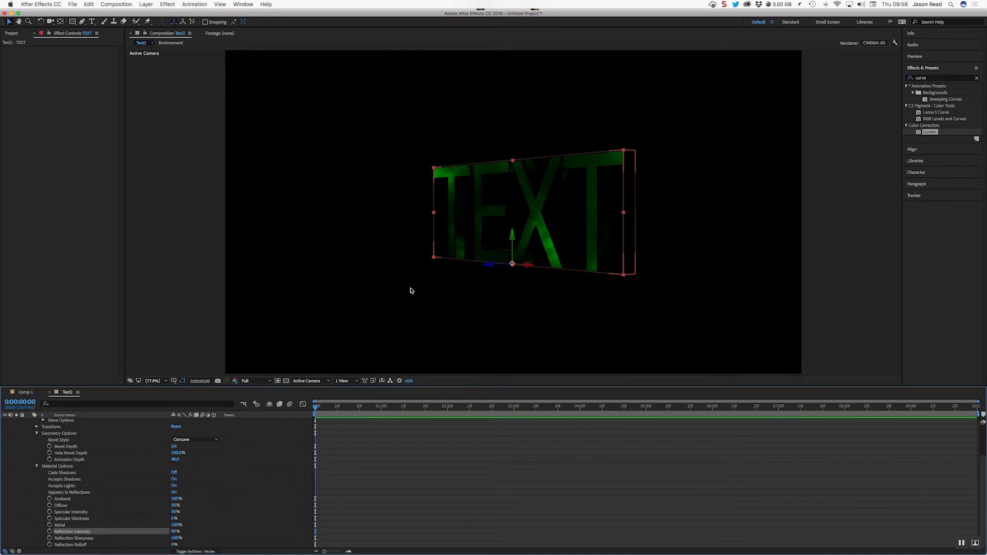
{"action": "scroll", "coordinate": [188, 516], "scroll_direction": "up", "scroll_amount": 1}
{"action": "scroll", "coordinate": [197, 513], "scroll_direction": "down", "scroll_amount": 1}
{"action": "left_click_drag", "start_coordinate": [175, 512], "coordinate": [216, 515]}
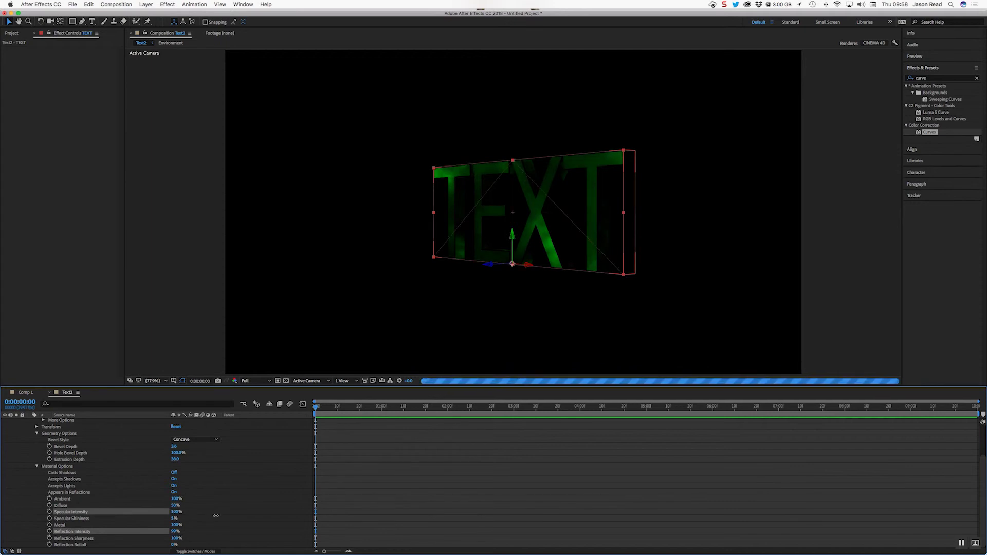
{"action": "left_click", "coordinate": [442, 520]}
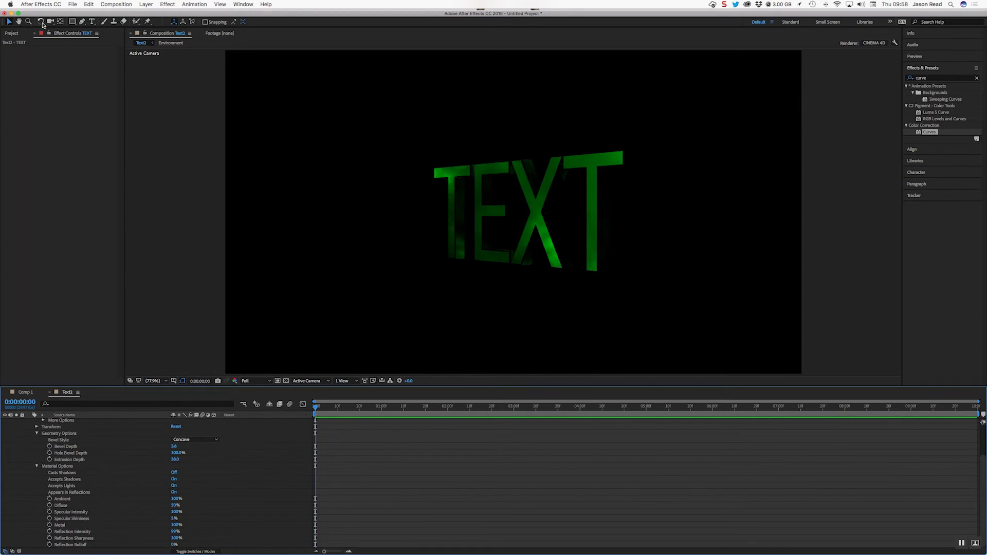
{"action": "left_click", "coordinate": [41, 22]}
Rotate the TEXT layer in 3D so its reflective green letters face the viewer more squarely.
{"action": "scroll", "coordinate": [430, 476], "scroll_direction": "up", "scroll_amount": 4}
{"action": "left_click", "coordinate": [399, 434]}
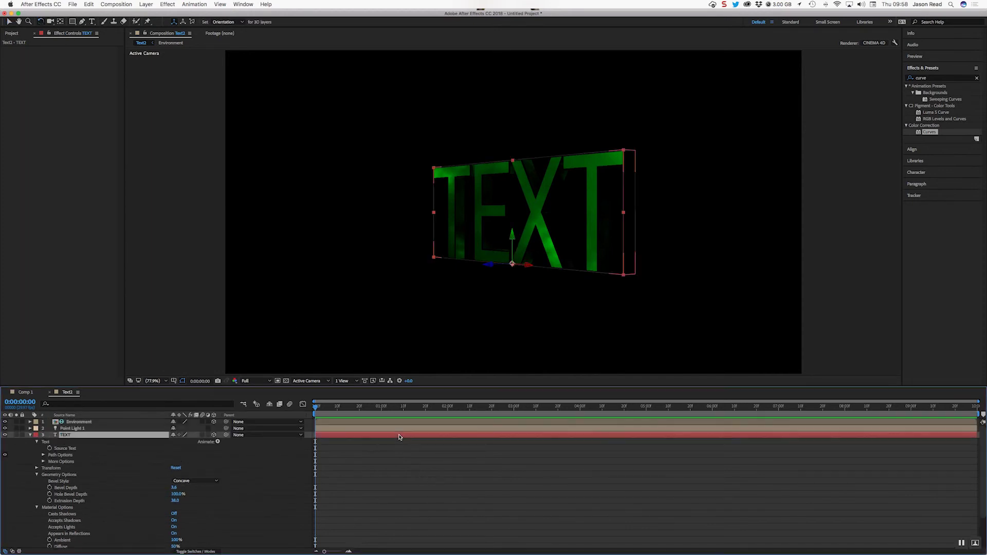
{"action": "left_click_drag", "start_coordinate": [520, 237], "coordinate": [525, 242]}
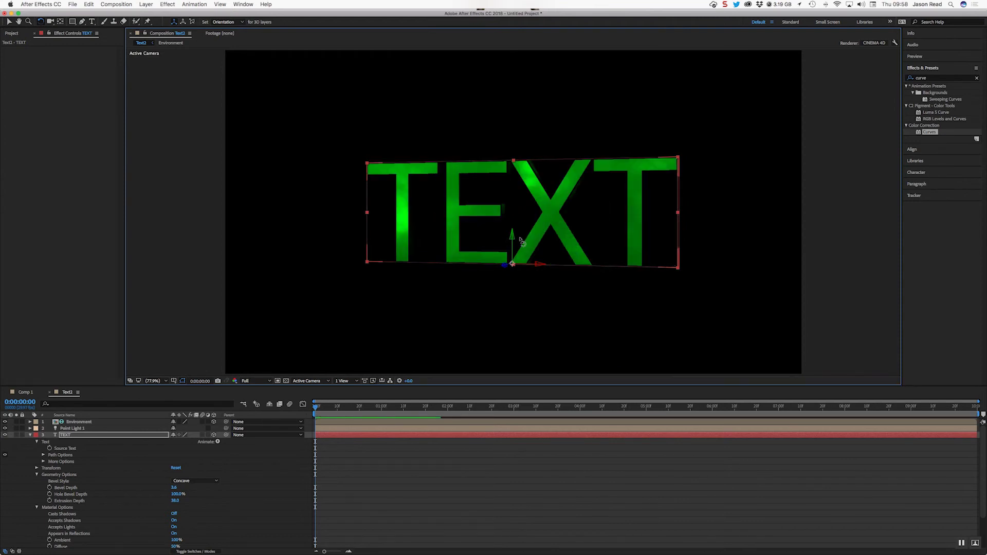
{"action": "mouse_move", "coordinate": [518, 237]}
{"action": "left_mouse_down"}
{"action": "mouse_move", "coordinate": [535, 238]}
{"action": "mouse_move", "coordinate": [524, 239]}
{"action": "left_mouse_up"}
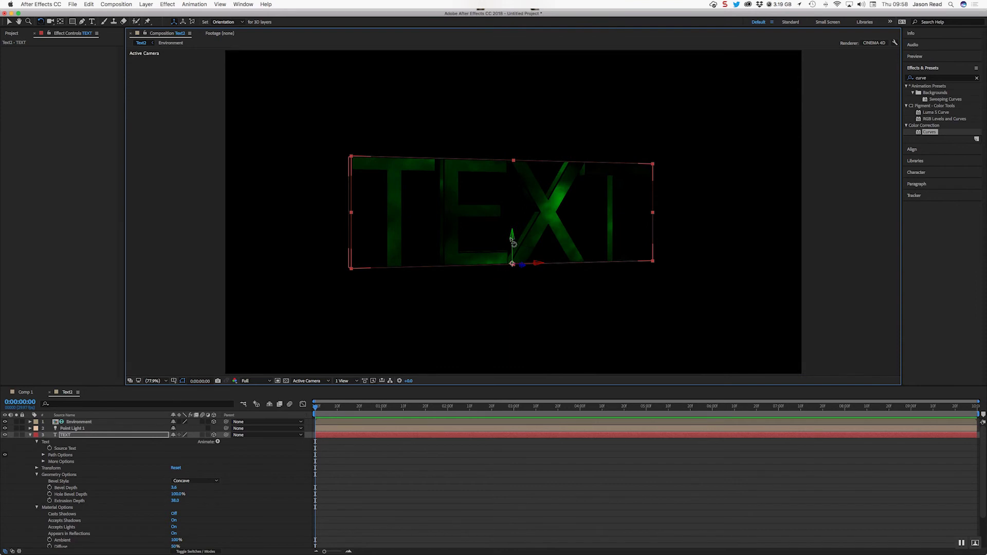
{"action": "left_click_drag", "start_coordinate": [513, 242], "coordinate": [499, 242]}
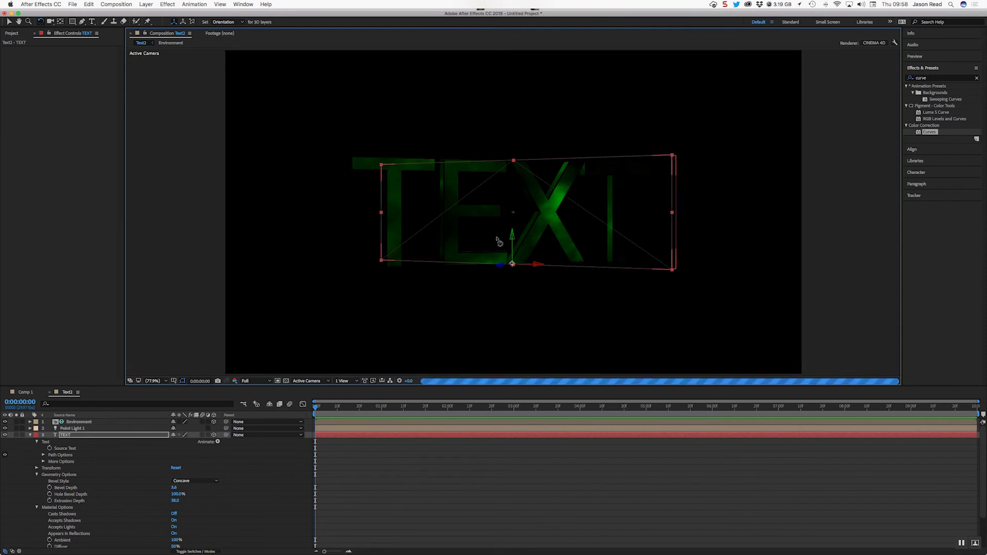
{"action": "left_click", "coordinate": [31, 435]}
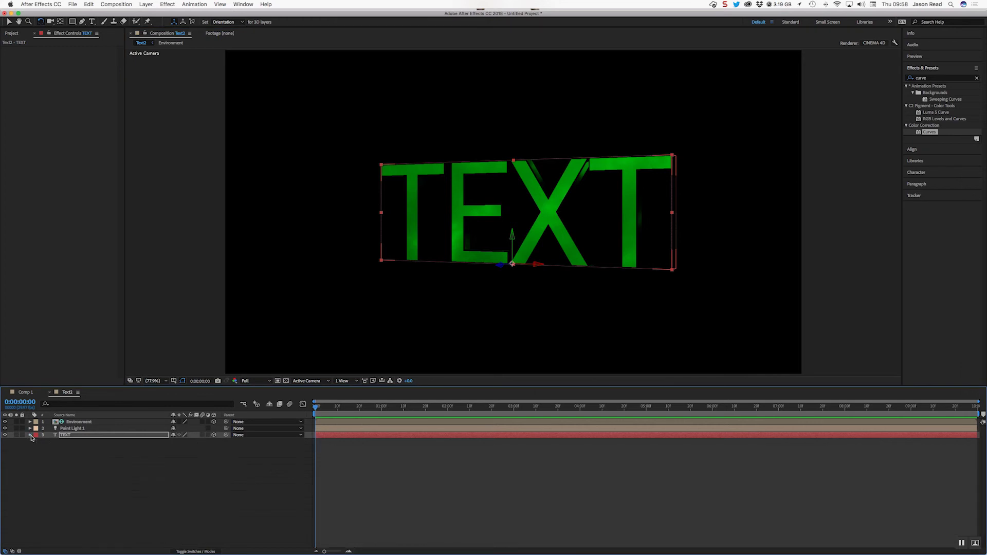
{"action": "left_click", "coordinate": [403, 482]}
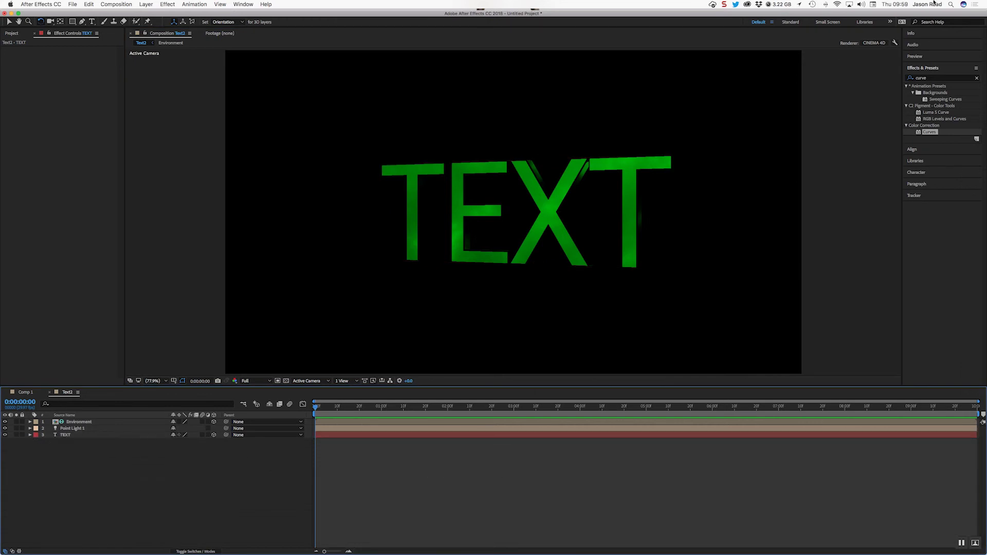
Raise the CINEMA 4D renderer quality from Draft to about 47, near Typical.
{"action": "left_click", "coordinate": [885, 42]}
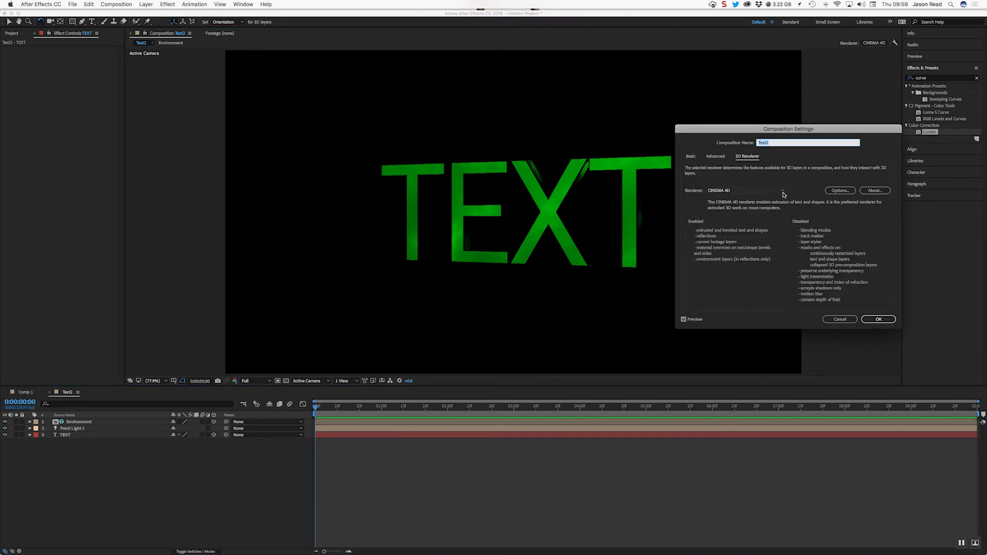
{"action": "left_click", "coordinate": [840, 190]}
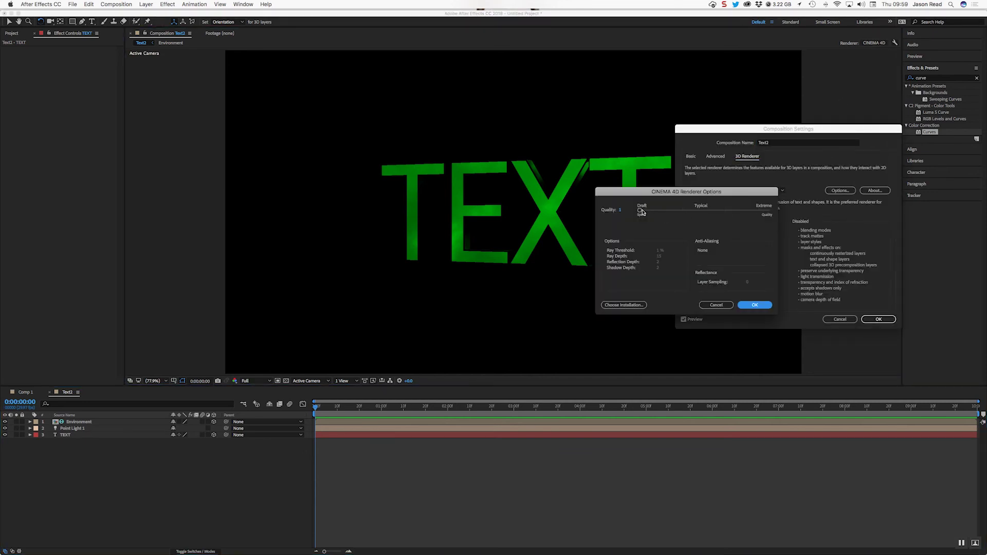
{"action": "left_click_drag", "start_coordinate": [641, 211], "coordinate": [702, 212]}
{"action": "left_click", "coordinate": [755, 305]}
{"action": "left_click", "coordinate": [879, 319]}
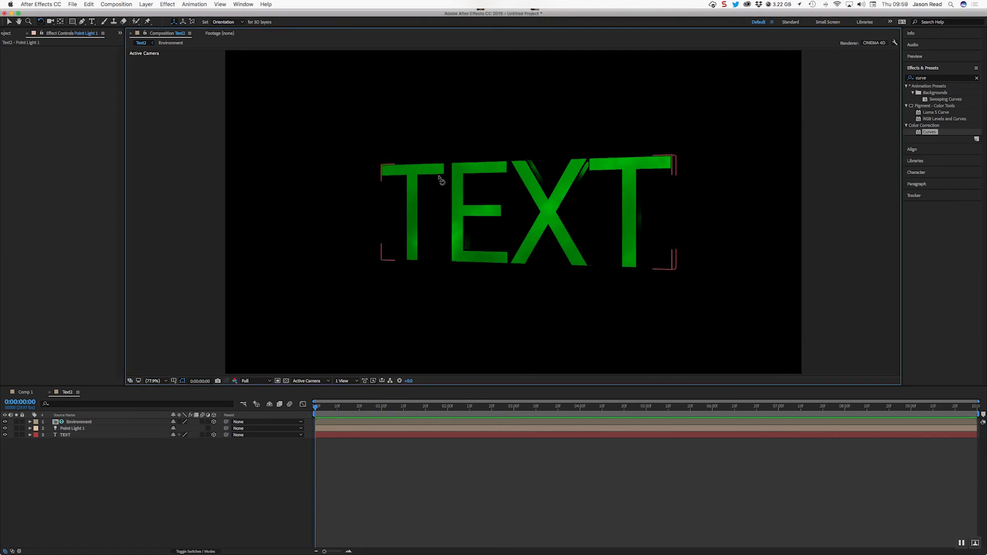
{"action": "left_click", "coordinate": [570, 489]}
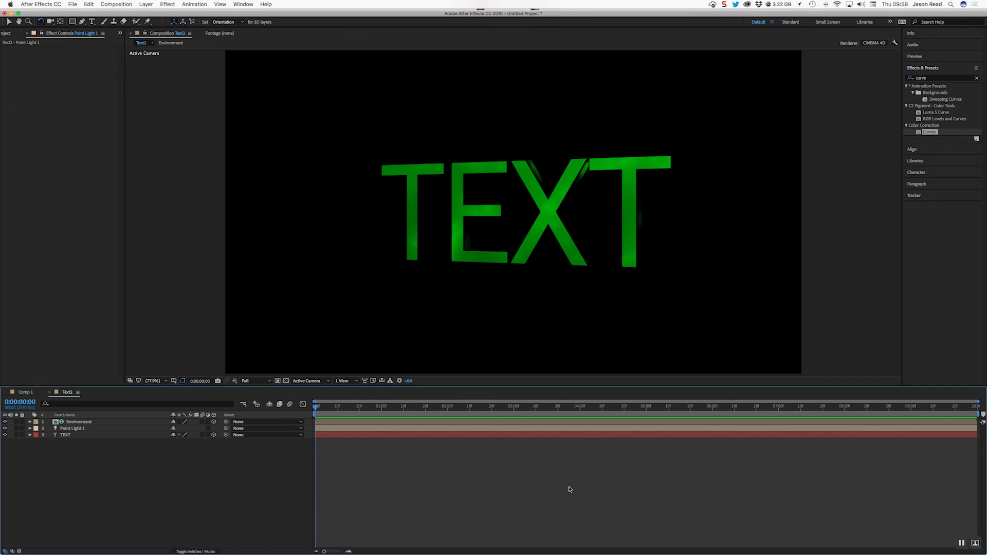